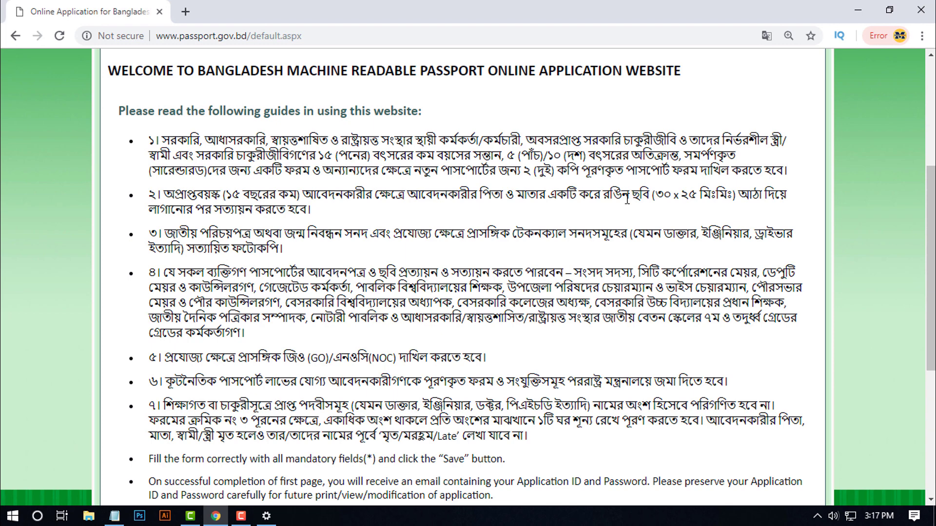
- Highlight the photo-size, GO/NOC and guideline 7 notes, then tick the read-guidance checkbox
left_click_drag(600, 196, 753, 199)
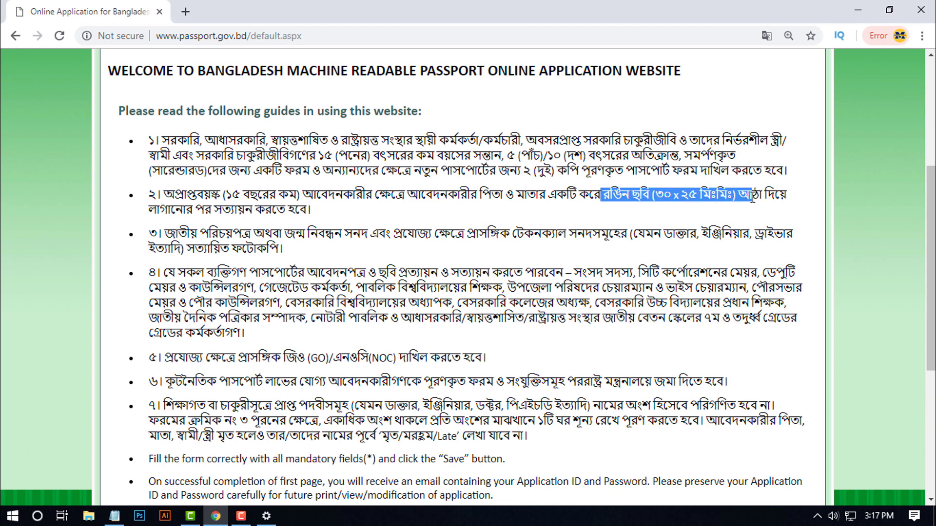
scroll(600, 266, "down", 6)
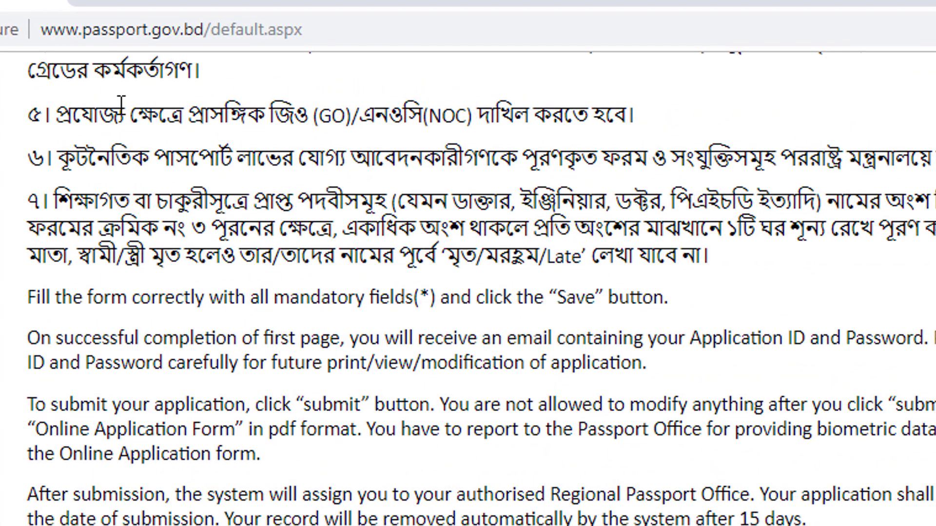
left_click_drag(52, 113, 622, 101)
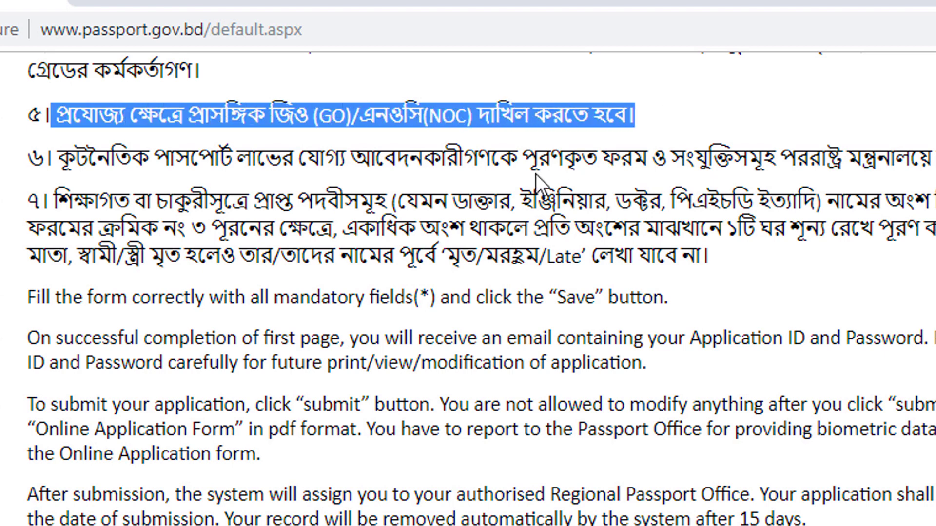
left_click(458, 185)
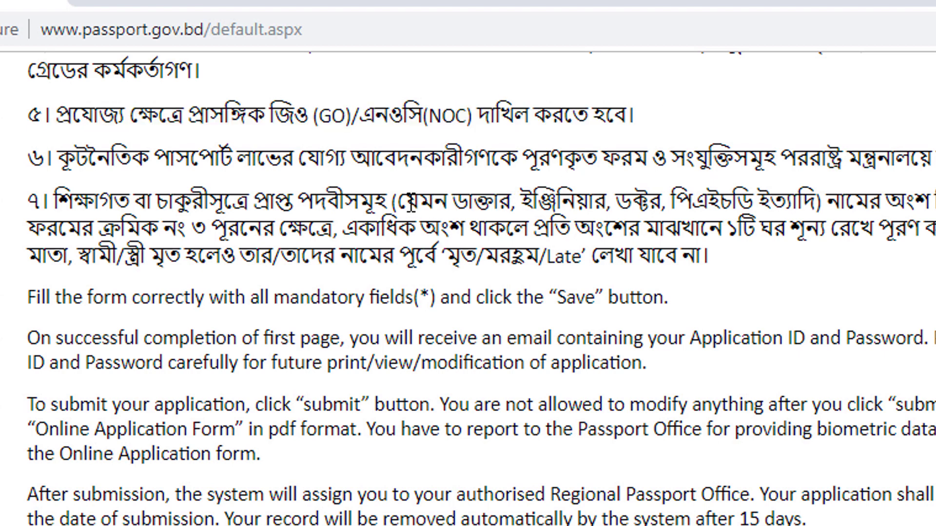
left_click_drag(418, 200, 722, 275)
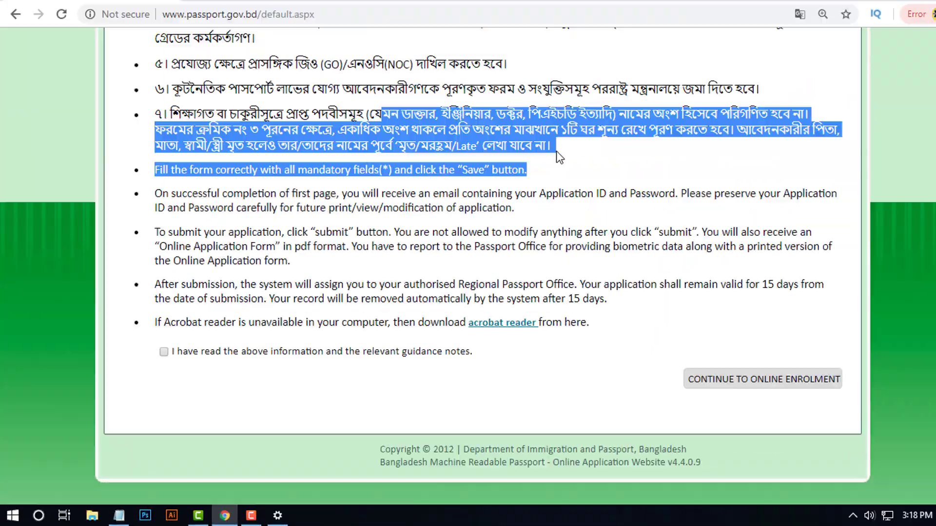
left_click(164, 351)
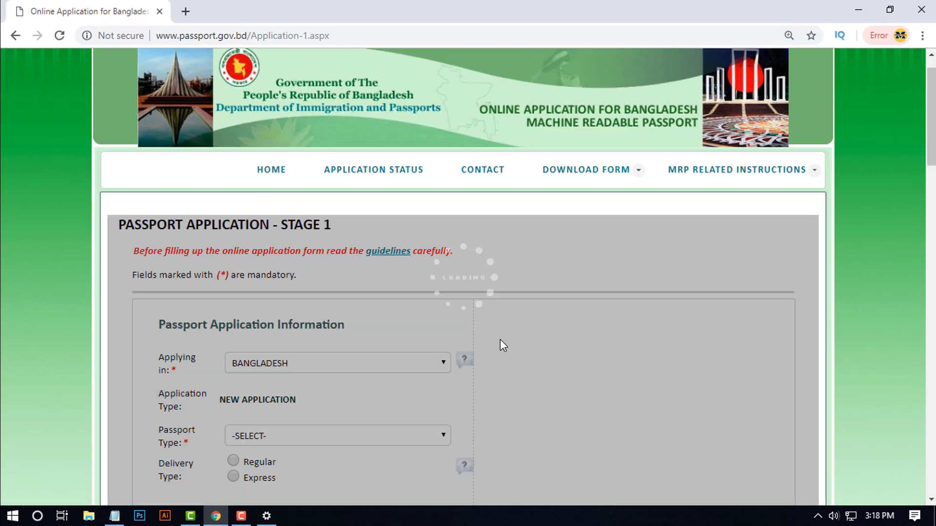
- Keep Applying in as BANGLADESH, choose ORDINARY passport, leave Supporting Document unset, select Regular delivery
scroll(602, 380, "down", 5)
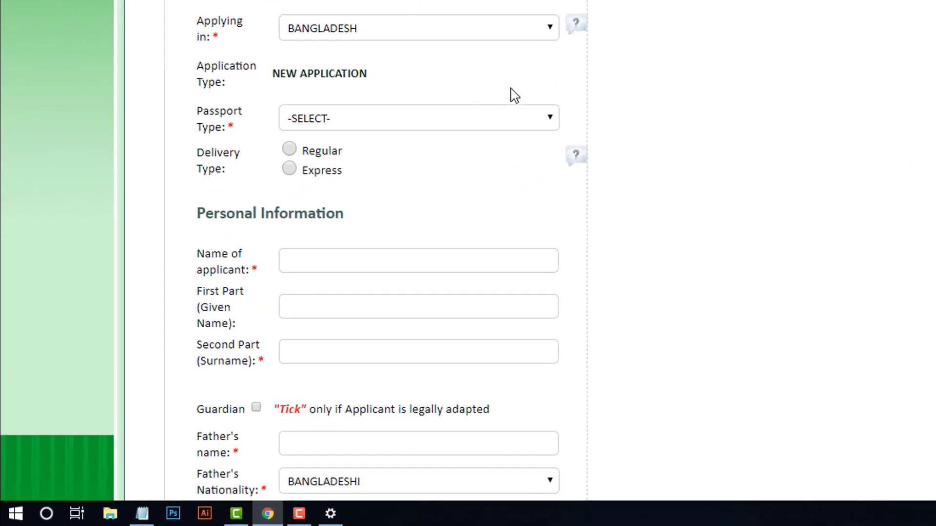
left_click(505, 35)
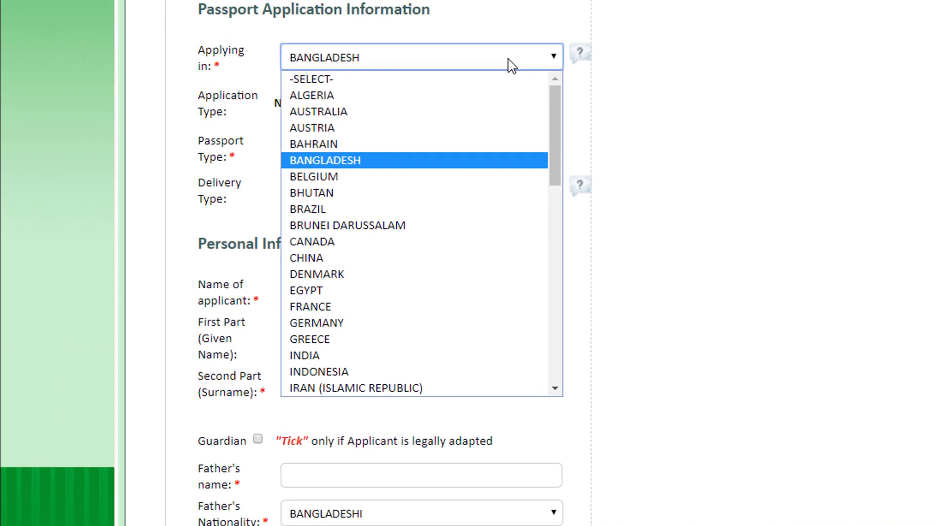
left_click(510, 60)
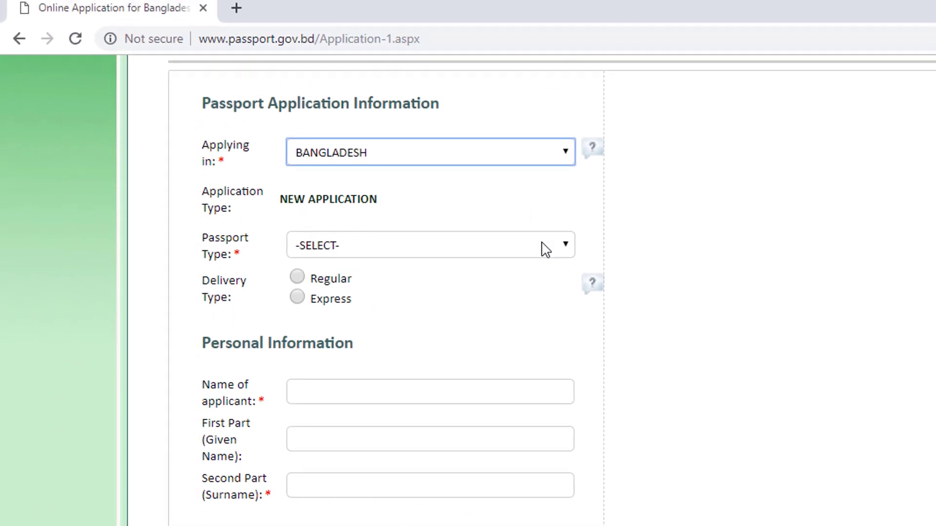
left_click(555, 248)
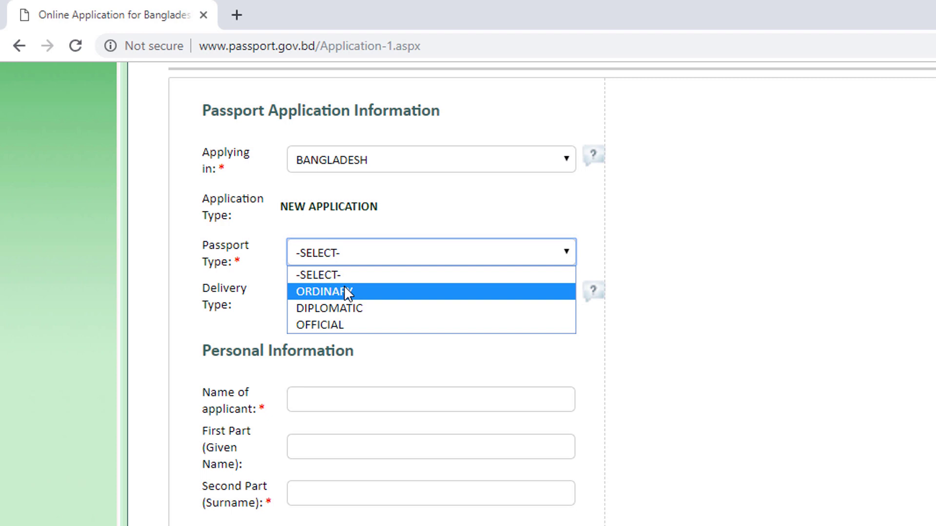
left_click(347, 293)
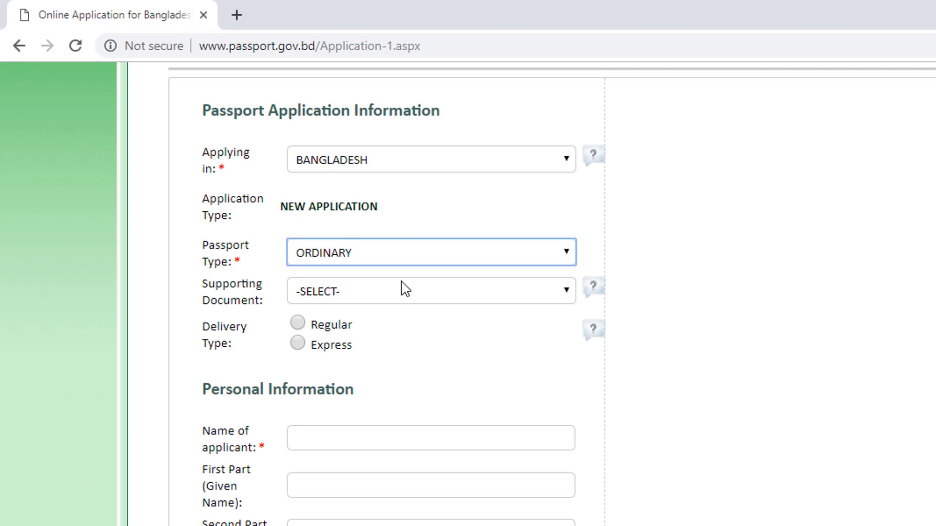
left_click(458, 297)
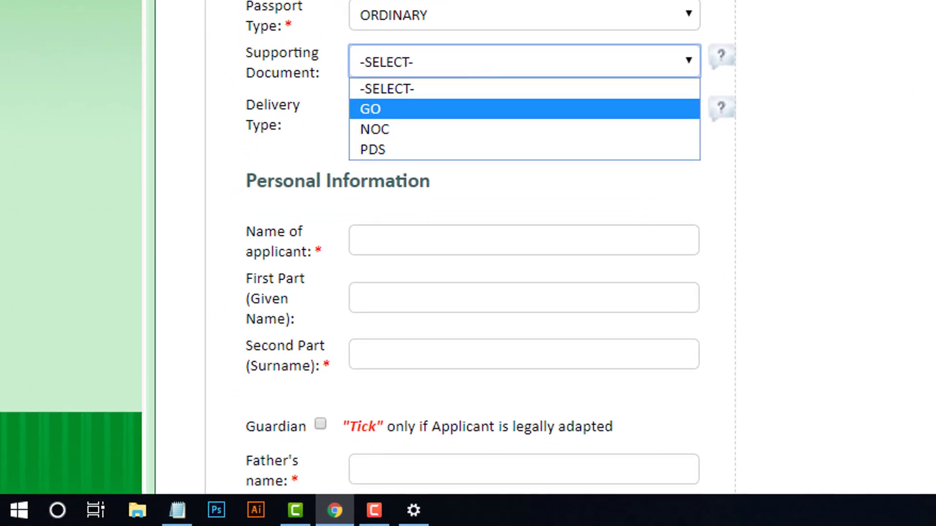
key("Escape")
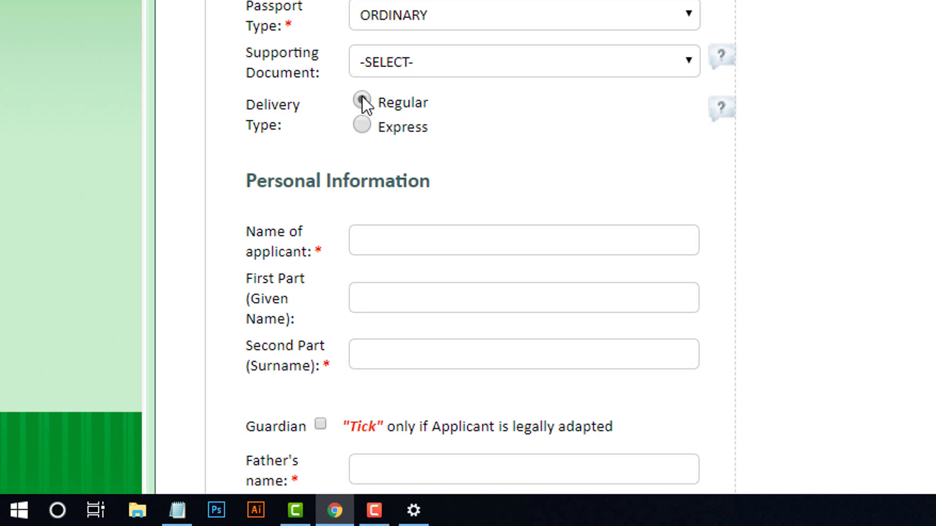
left_click(363, 101)
scroll(499, 254, "down", 2)
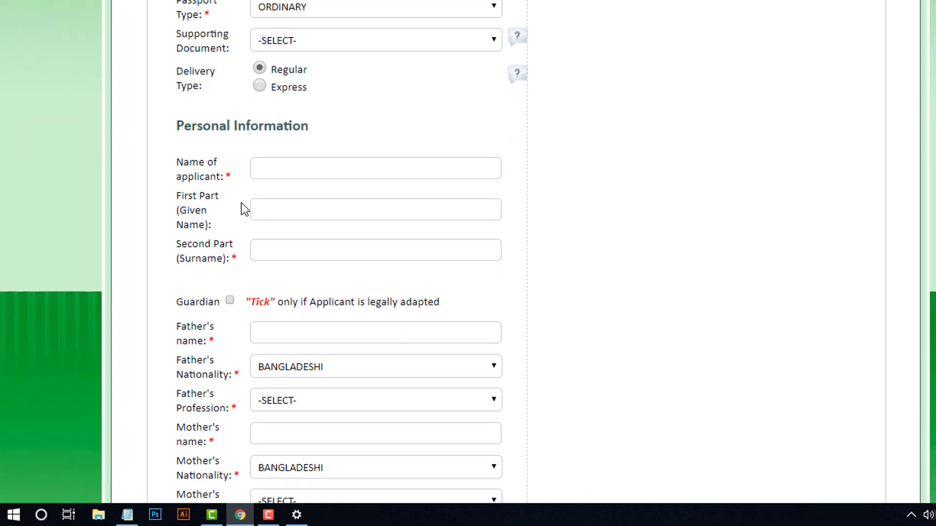
- Enter the applicant's full name, then paste its first and last words as given name and surname
left_click(305, 170)
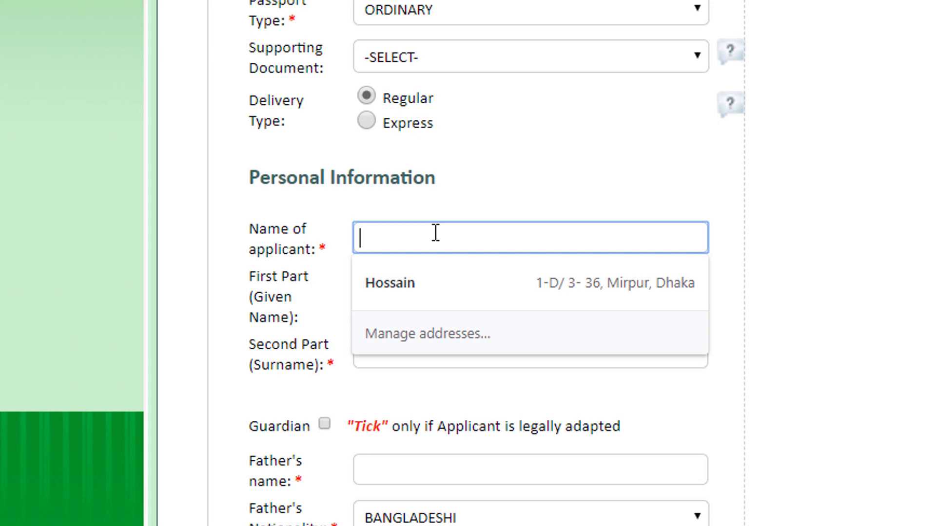
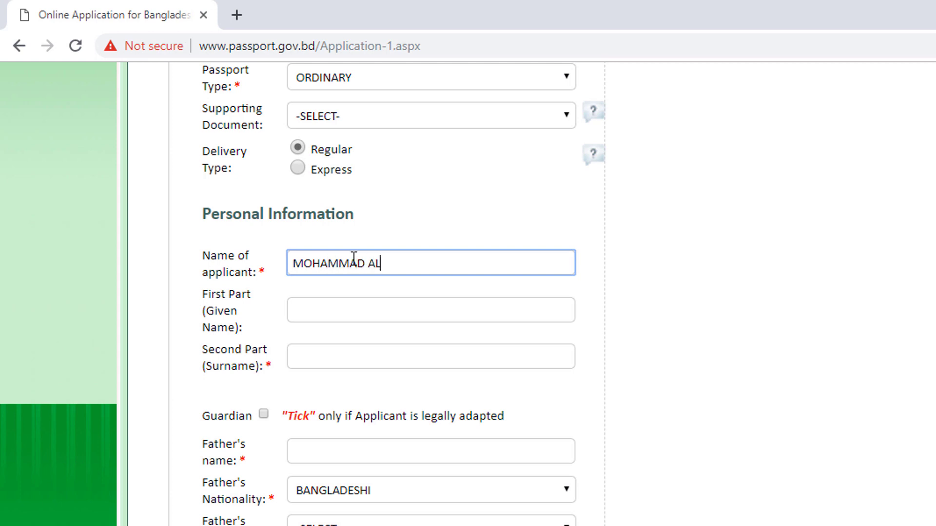
left_click(356, 302)
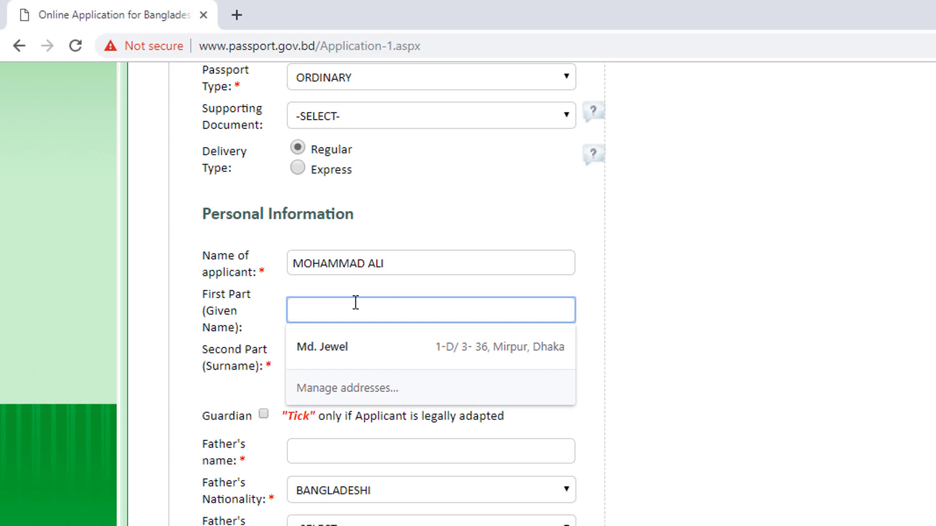
left_click_drag(365, 264, 282, 275)
key("ctrl+c")
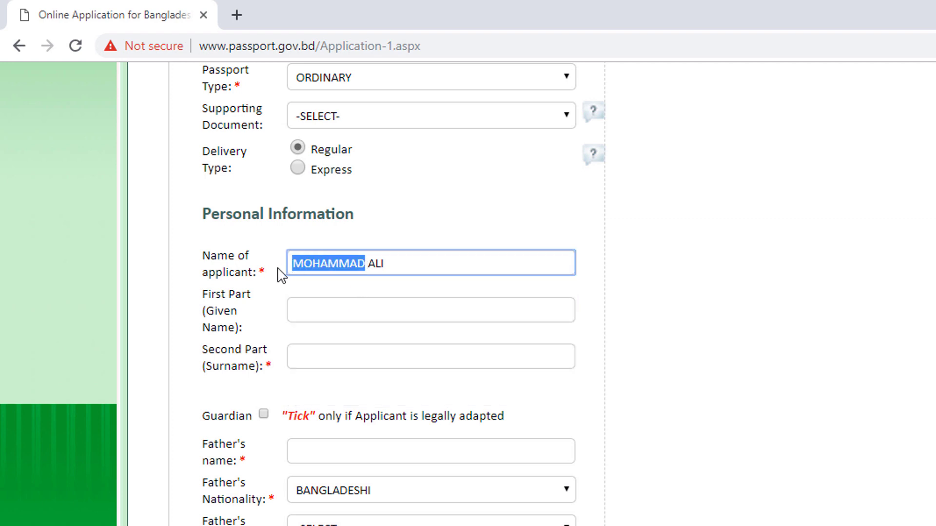
left_click(344, 303)
key("ctrl+v")
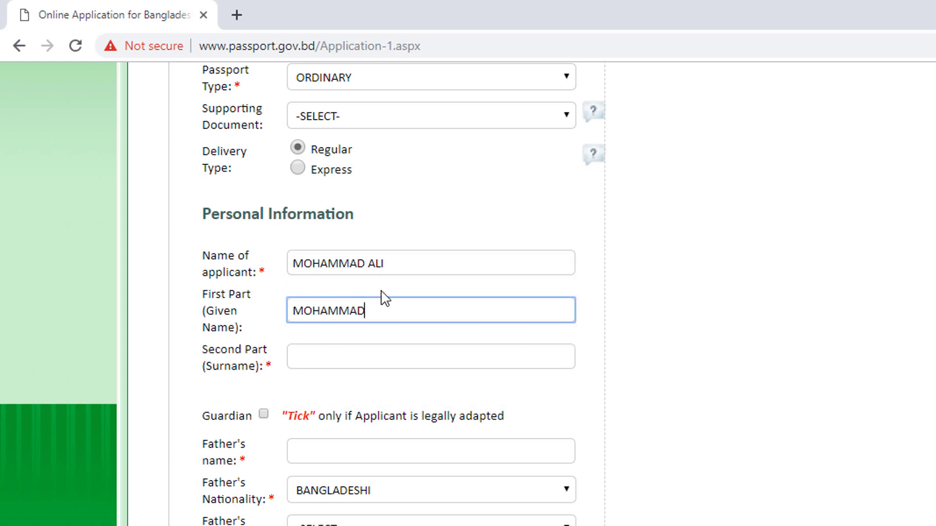
left_click_drag(399, 264, 372, 264)
key("ctrl+c")
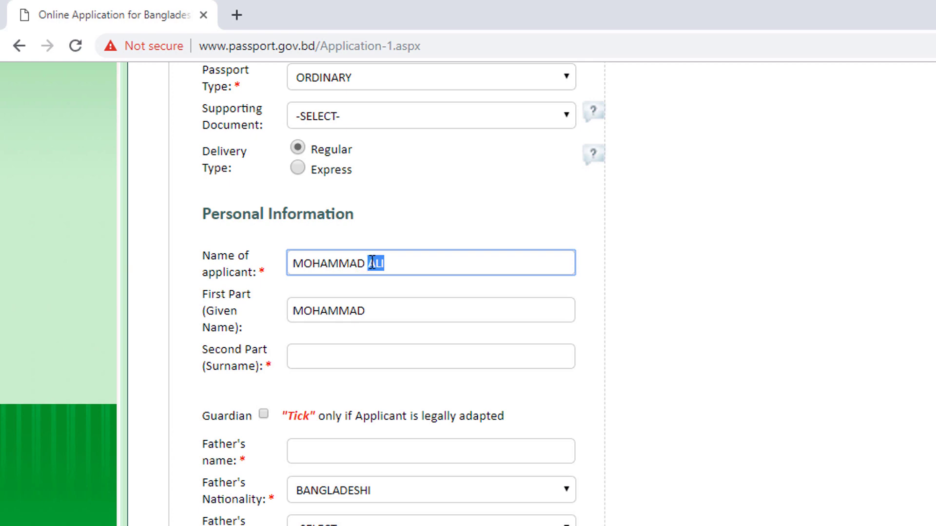
left_click(312, 357)
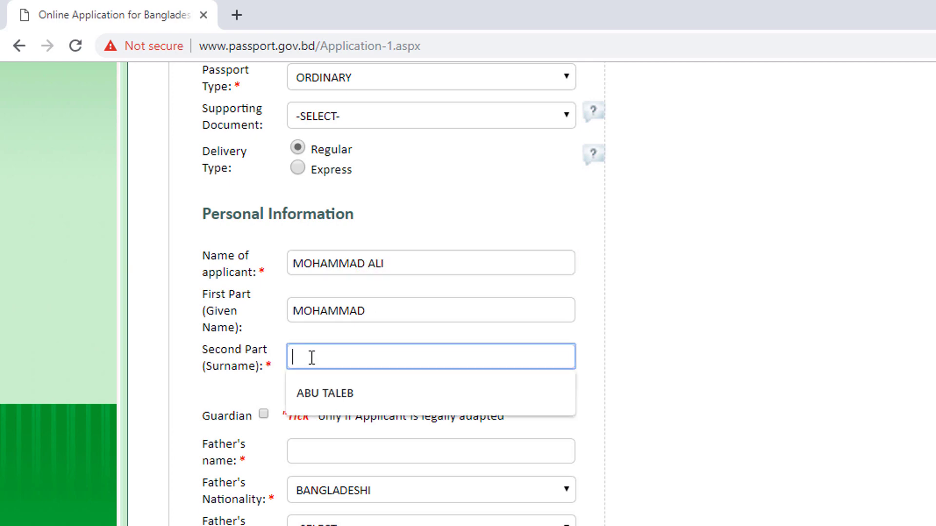
key("ctrl+v")
scroll(330, 292, "down", 3)
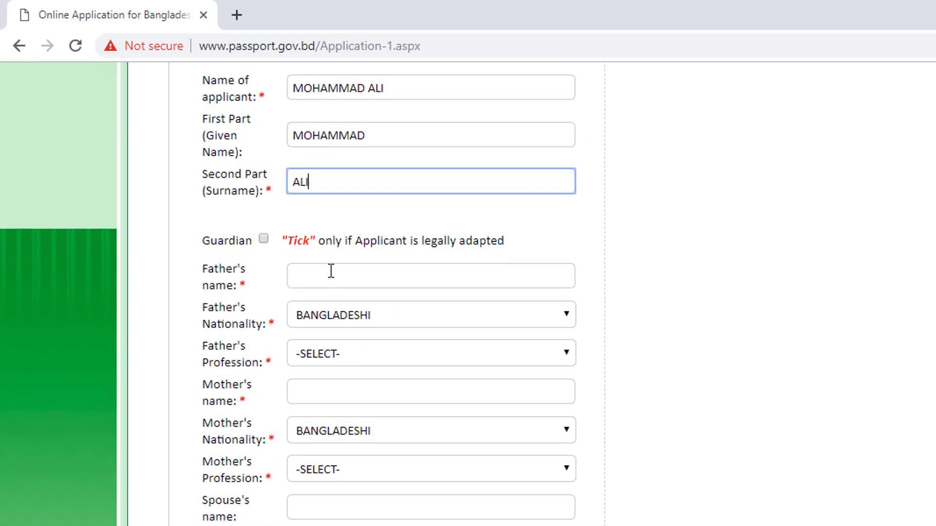
- Enter the father's name with BANGLADESHI nationality and profession OTHERS noted as LATE
left_click(331, 272)
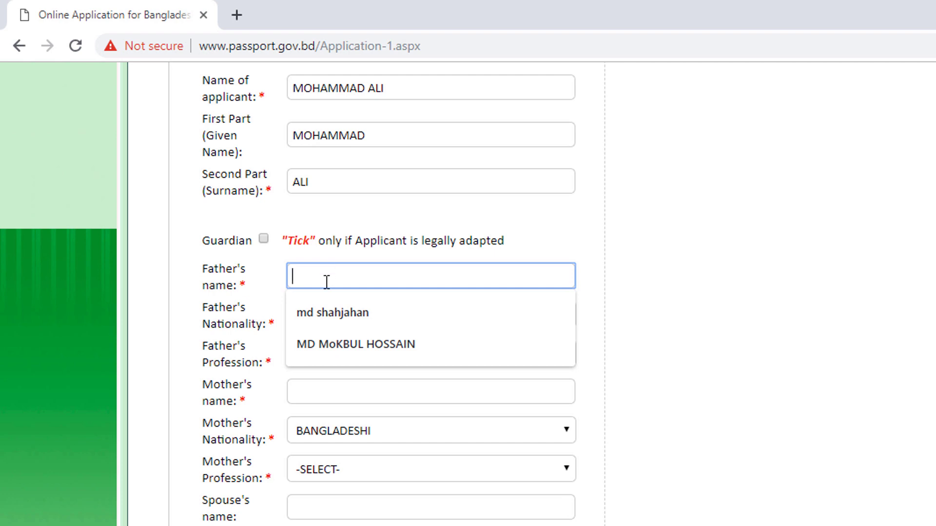
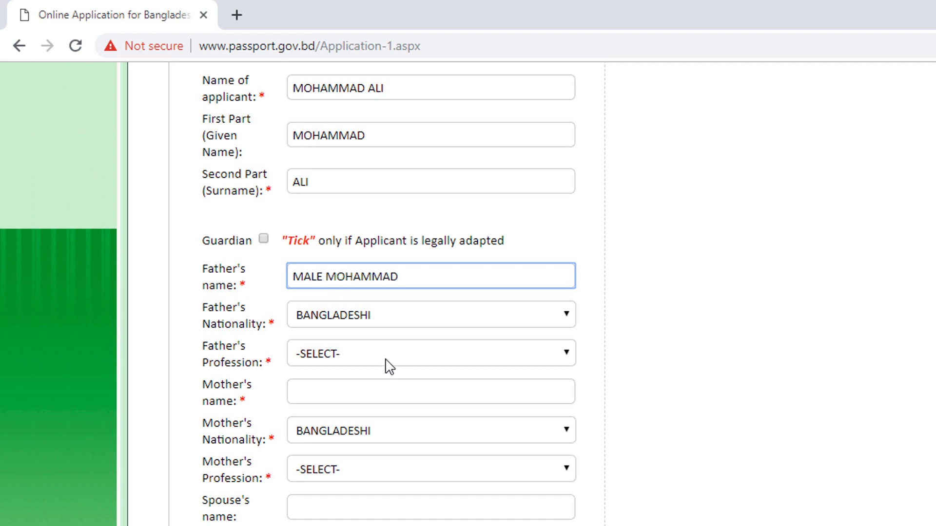
left_click(392, 312)
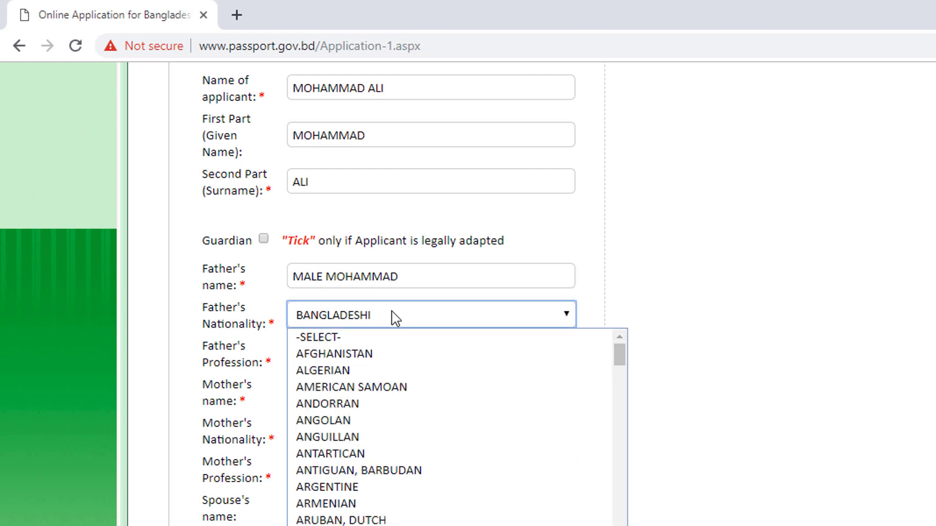
left_click(394, 317)
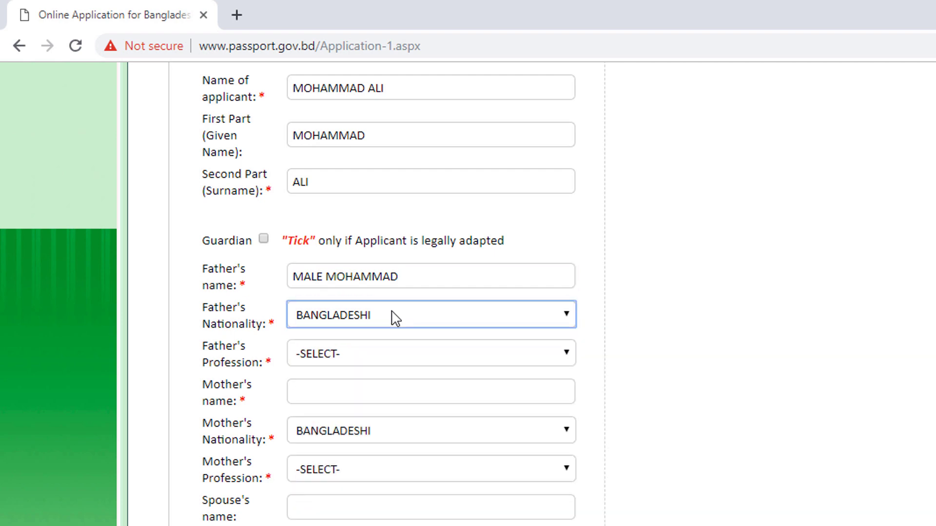
left_click(382, 353)
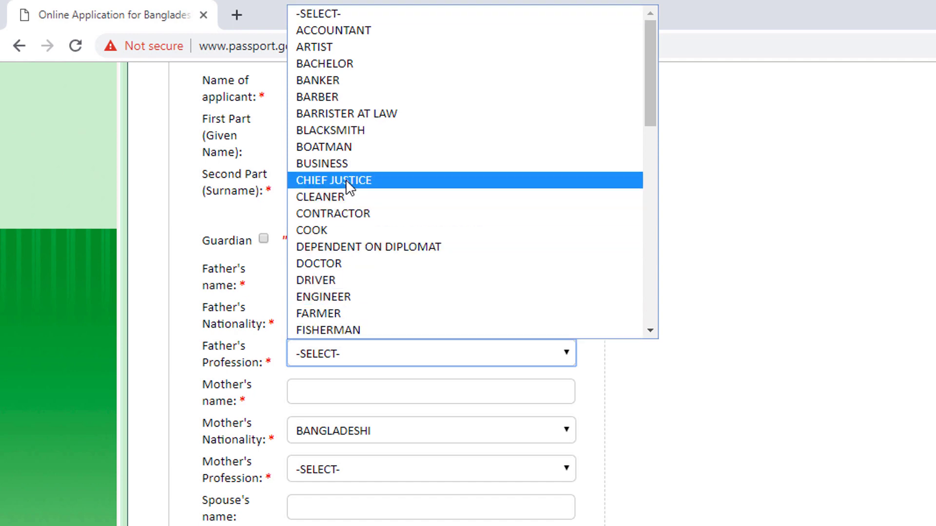
scroll(348, 215, "down", 5)
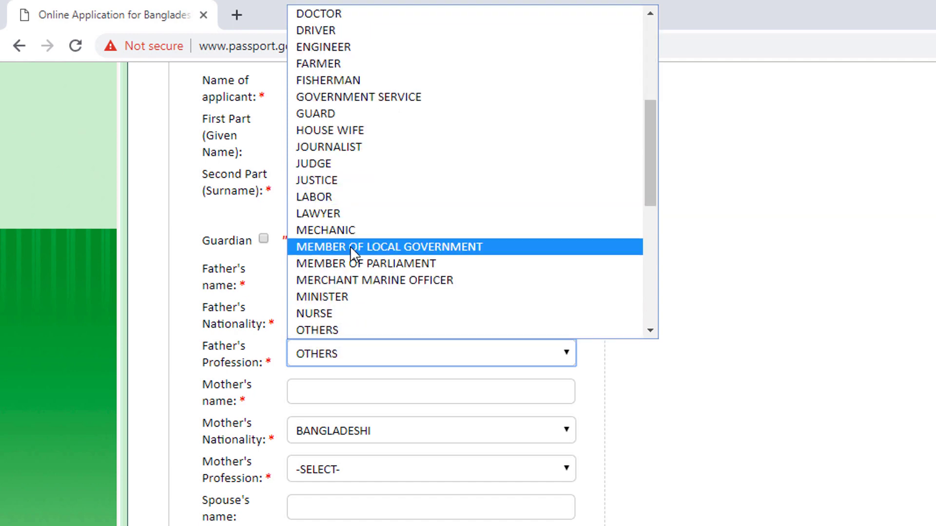
left_click(348, 332)
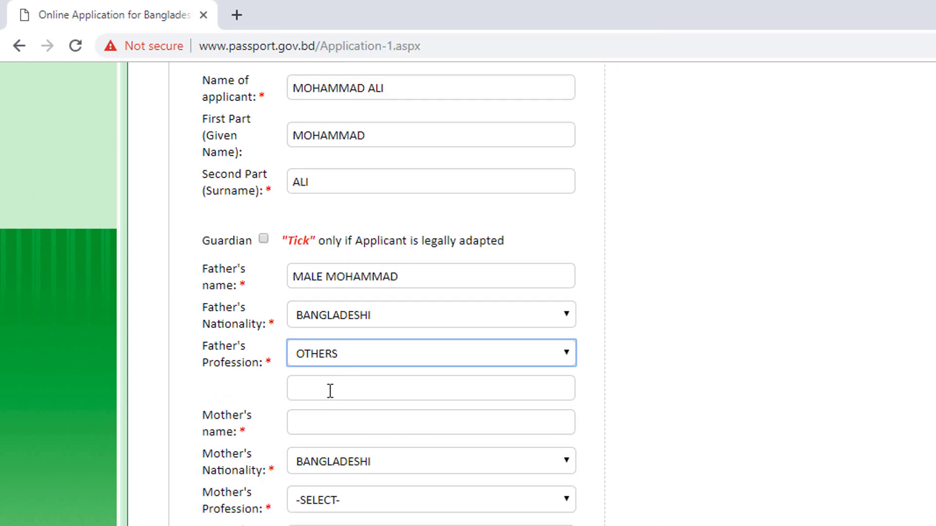
left_click(330, 391)
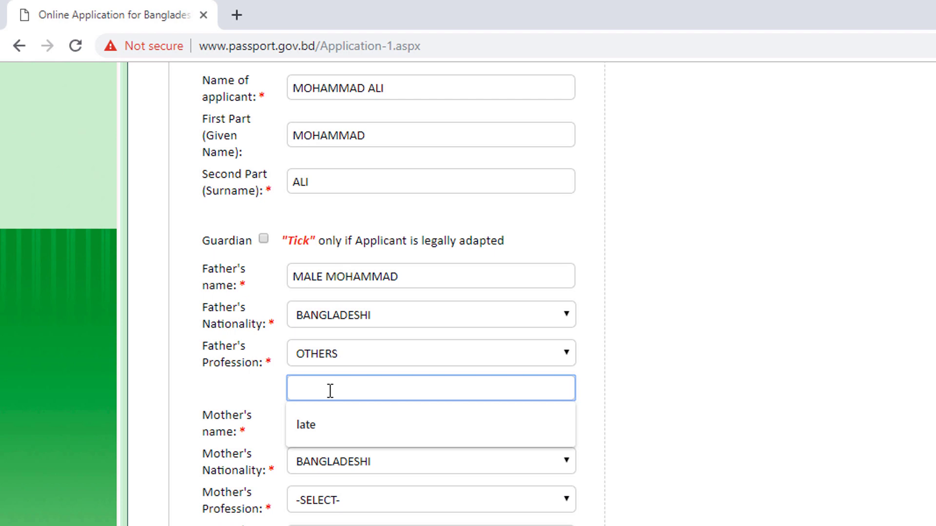
type("LA")
type("TE")
left_click(762, 402)
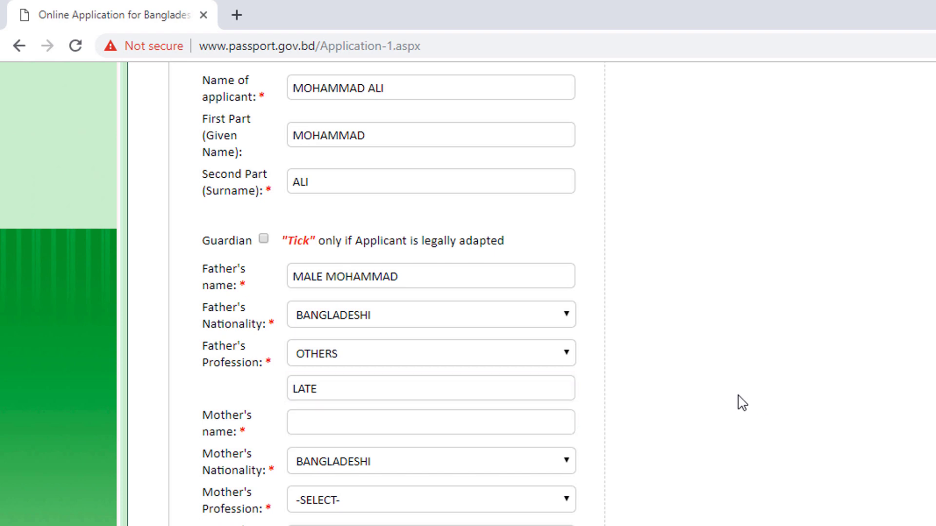
- Enter the mother's name, correcting the wrongly typed surname
left_click(390, 422)
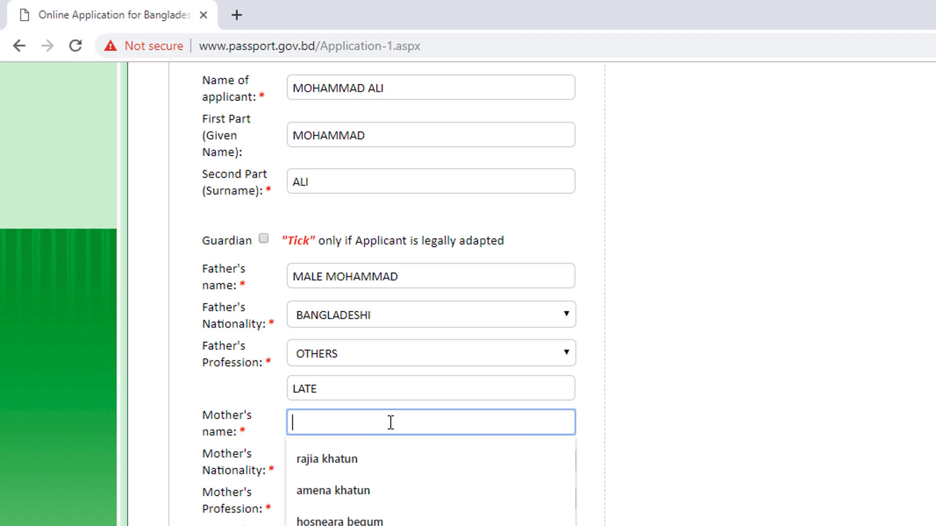
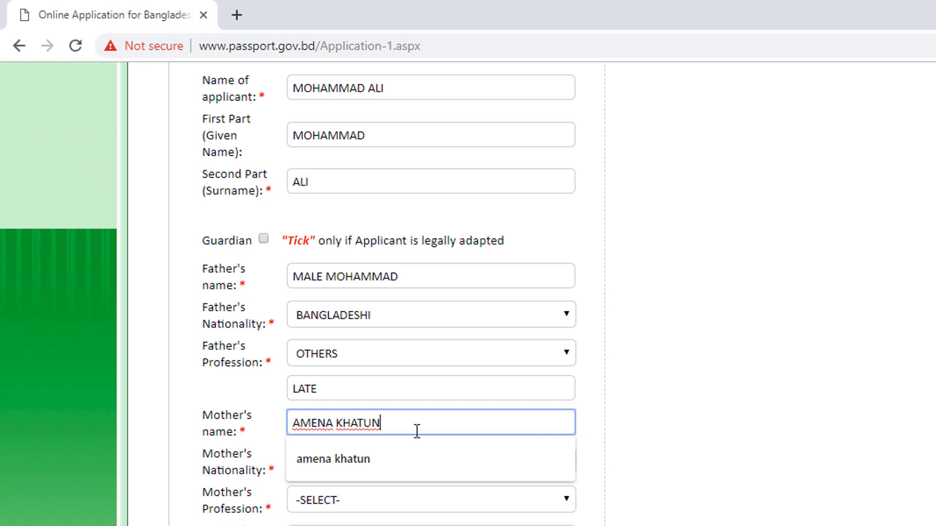
left_click(714, 443)
- Set the mother's profession to OTHERS with LATE typed in the detail box
scroll(415, 430, "down", 2)
scroll(415, 431, "down", 2)
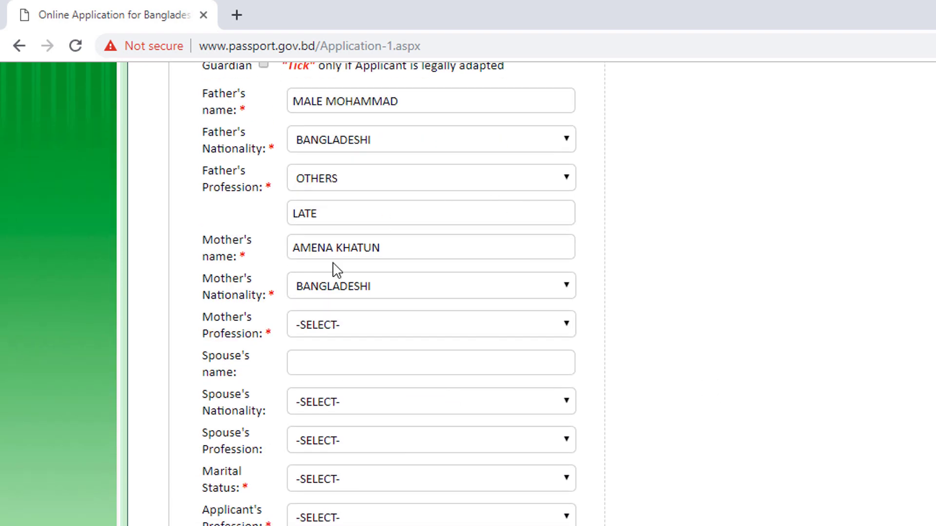
left_click(374, 329)
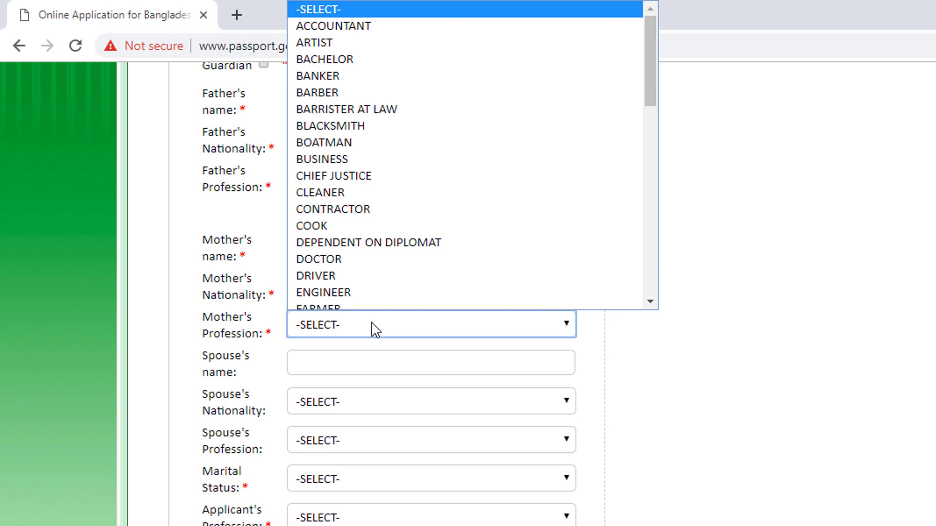
scroll(340, 179, "down", 5)
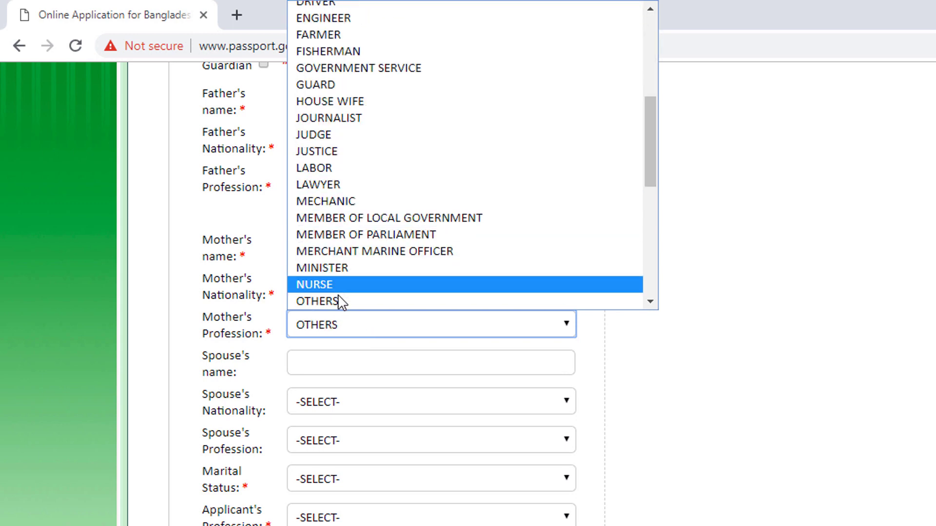
left_click(339, 300)
left_click(329, 358)
type("LATE")
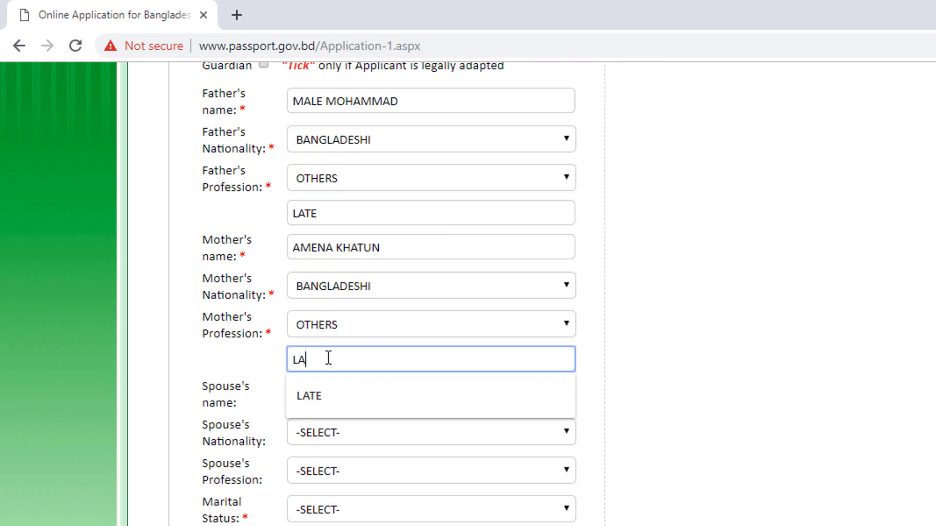
left_click(178, 372)
left_click(371, 385)
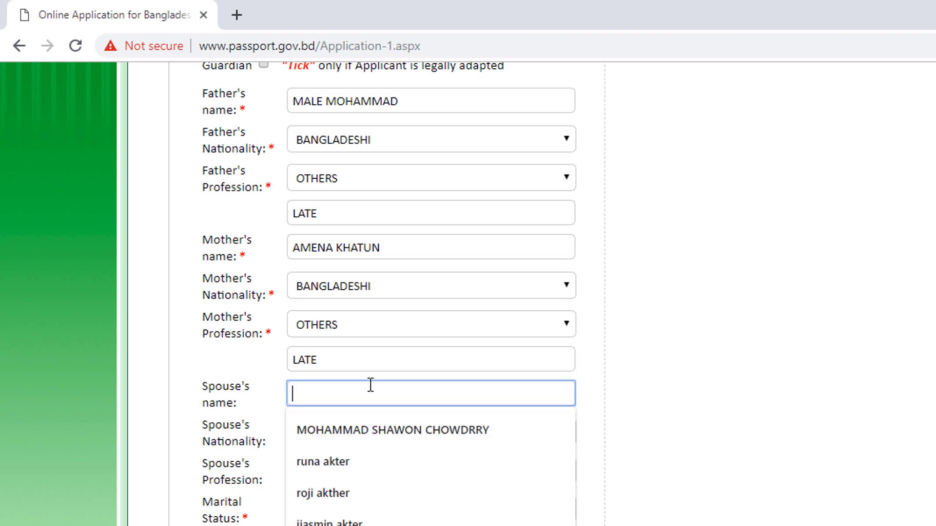
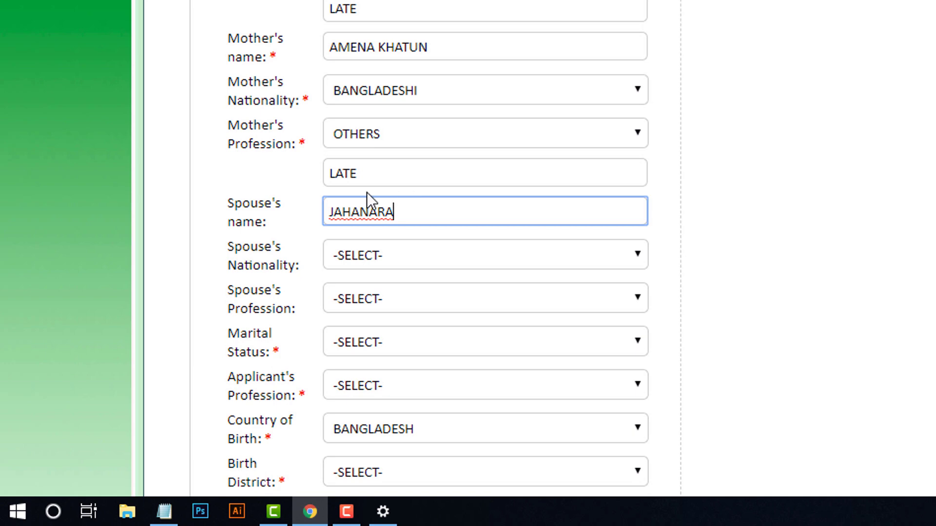
- Enter the spouse's name, fixing its first letter and adding the surname
left_click(331, 210)
type("Z")
key("Delete")
left_click(412, 221)
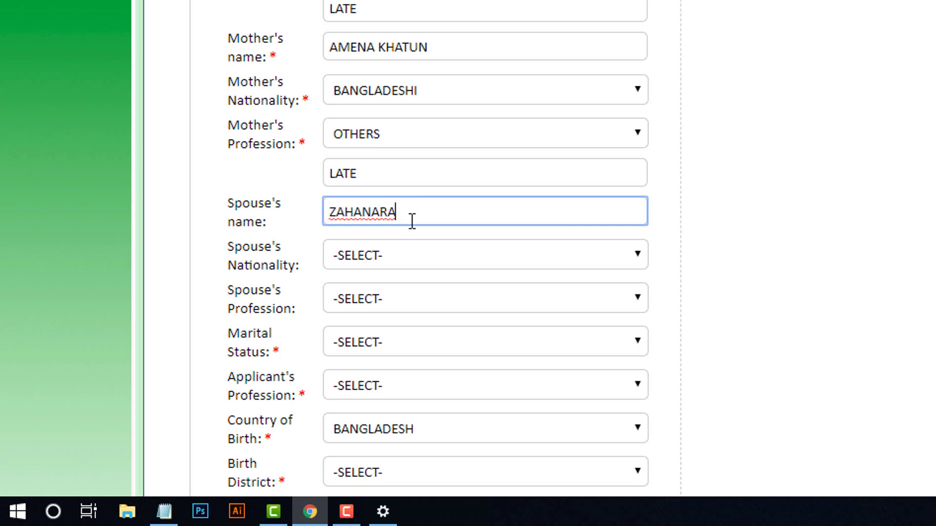
- Set spouse nationality BANGLADESHI, spouse profession HOUSE WIFE and marital status MARRIED
scroll(412, 222, "down", 5)
key("Tab")
key("alt+Down")
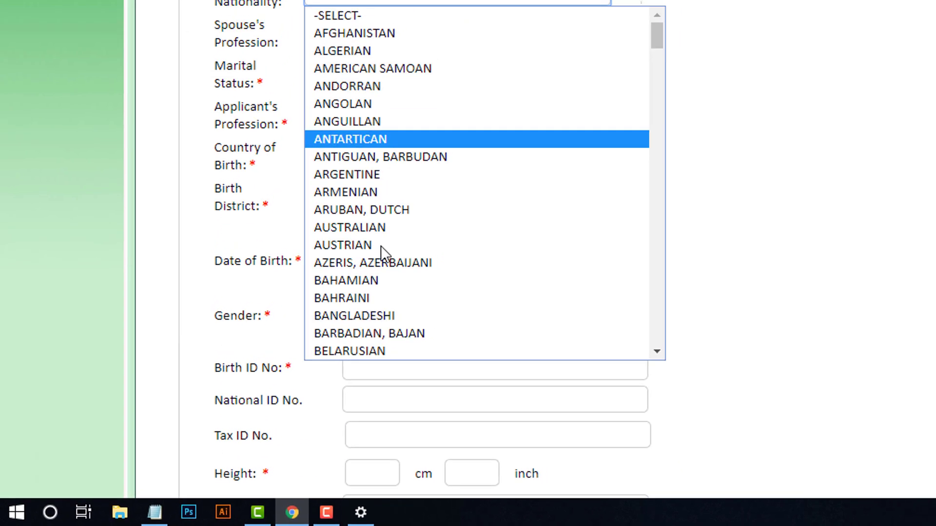
left_click(386, 316)
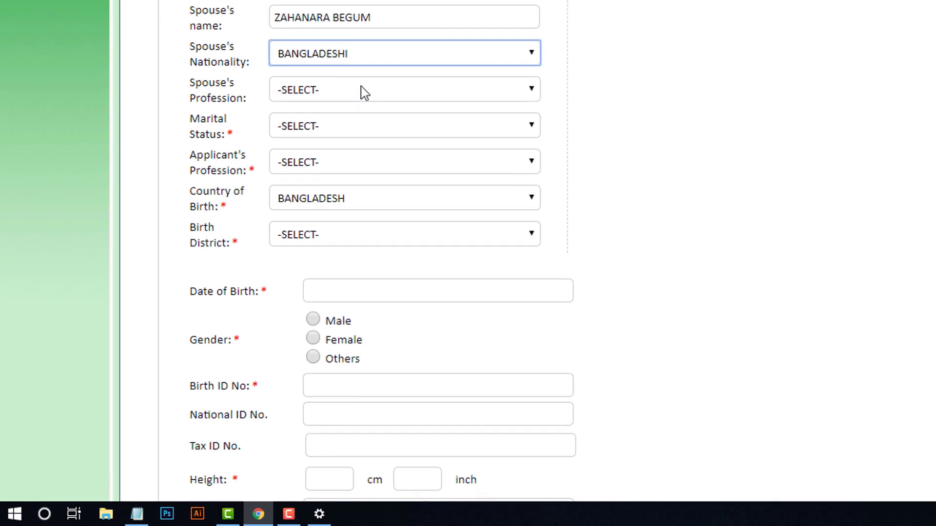
left_click(363, 93)
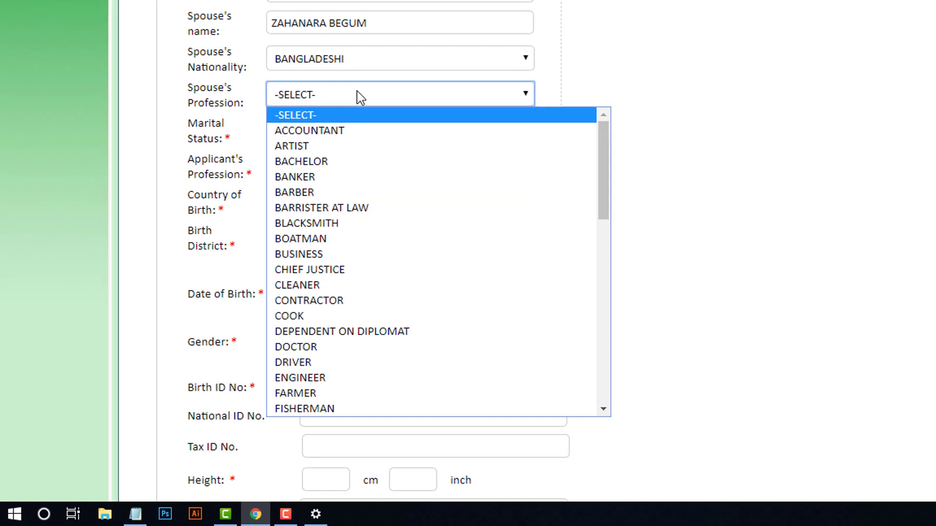
key("h")
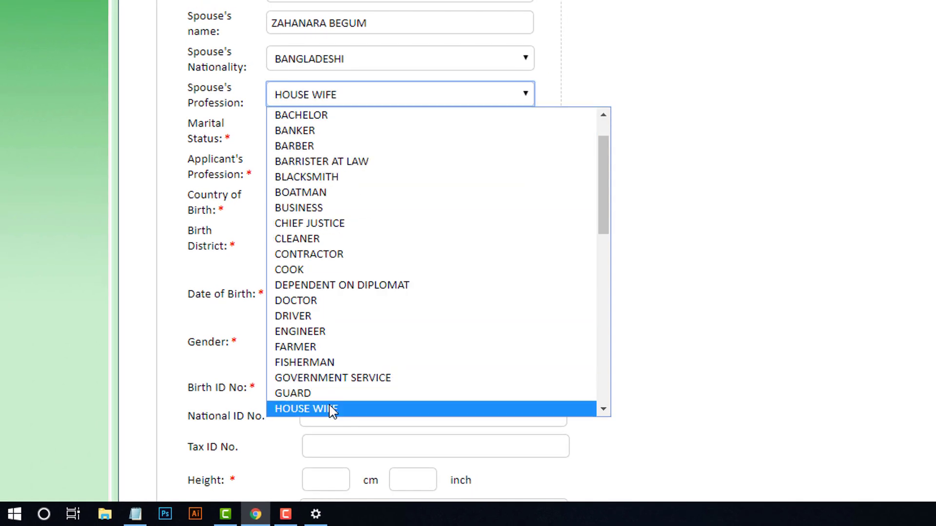
left_click(334, 408)
left_click(320, 133)
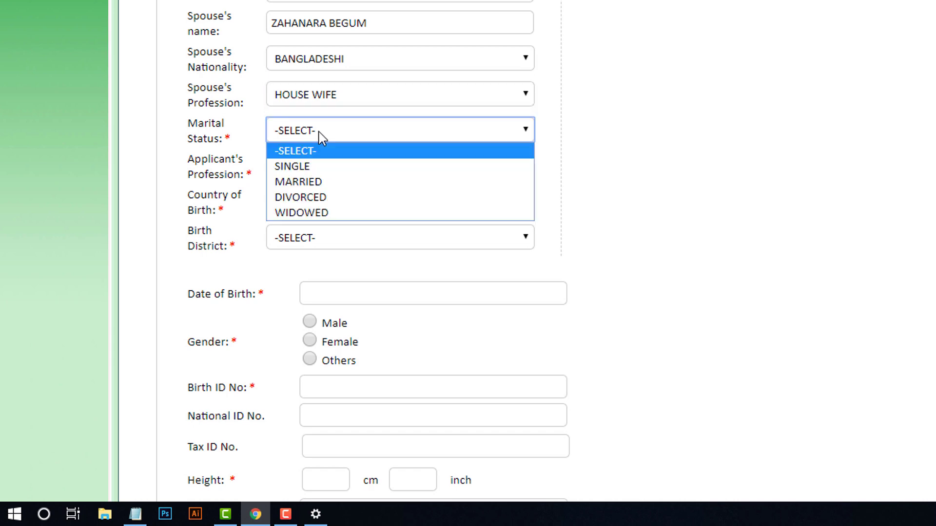
left_click(316, 185)
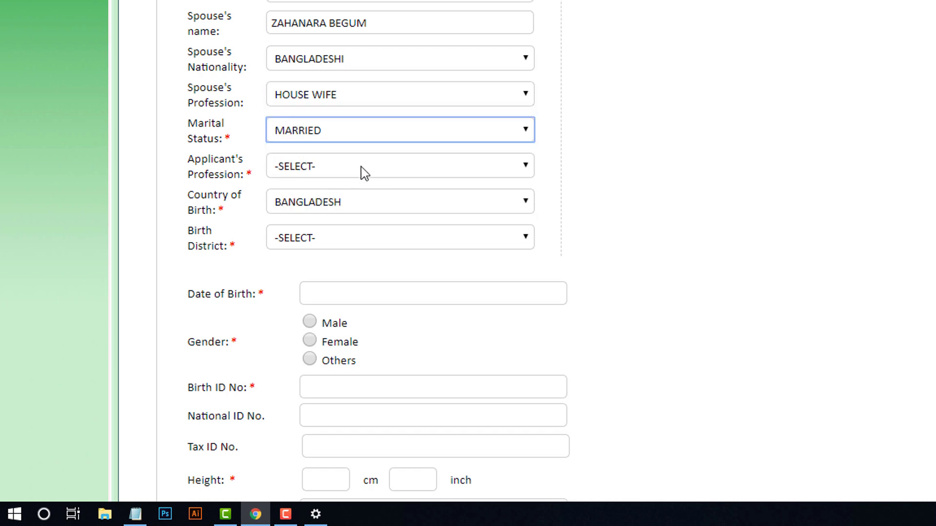
- Set the applicant's profession to BUSINESS and birth district to DHAKA
left_click(364, 173)
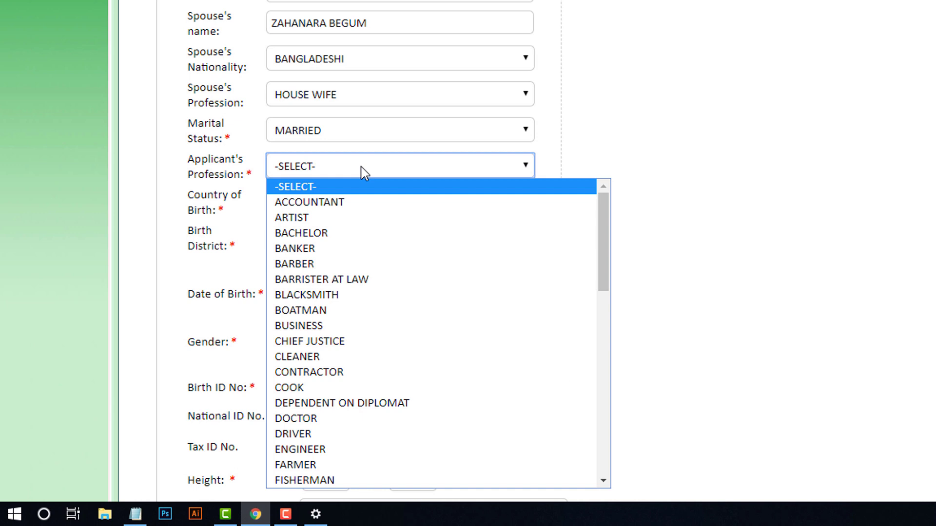
key("b")
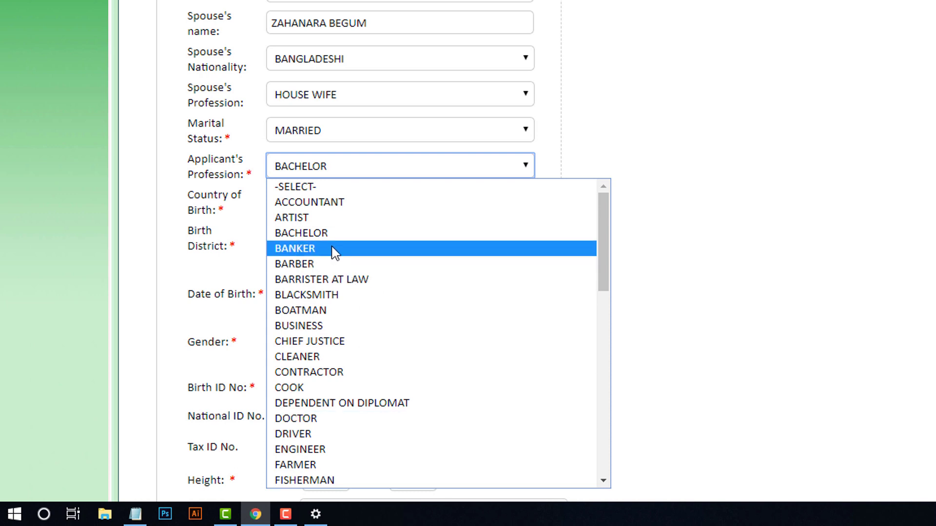
left_click(332, 327)
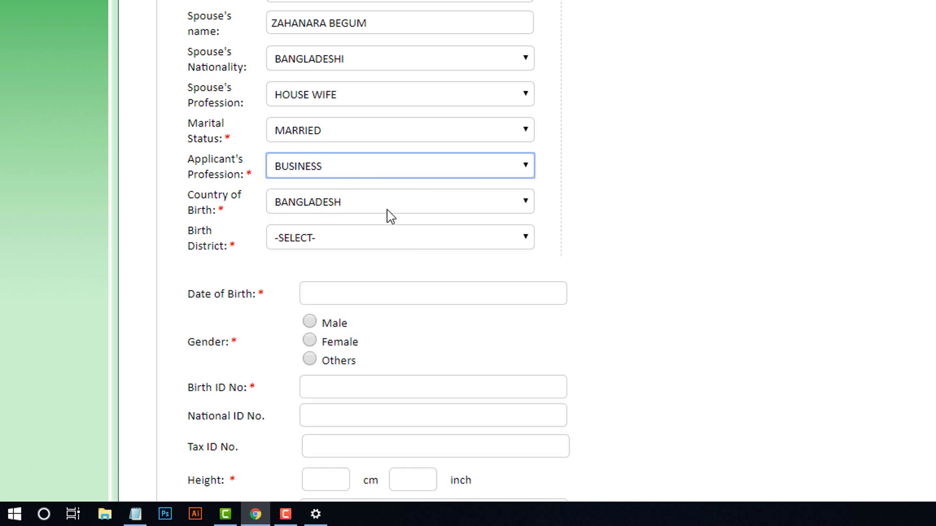
left_click(335, 242)
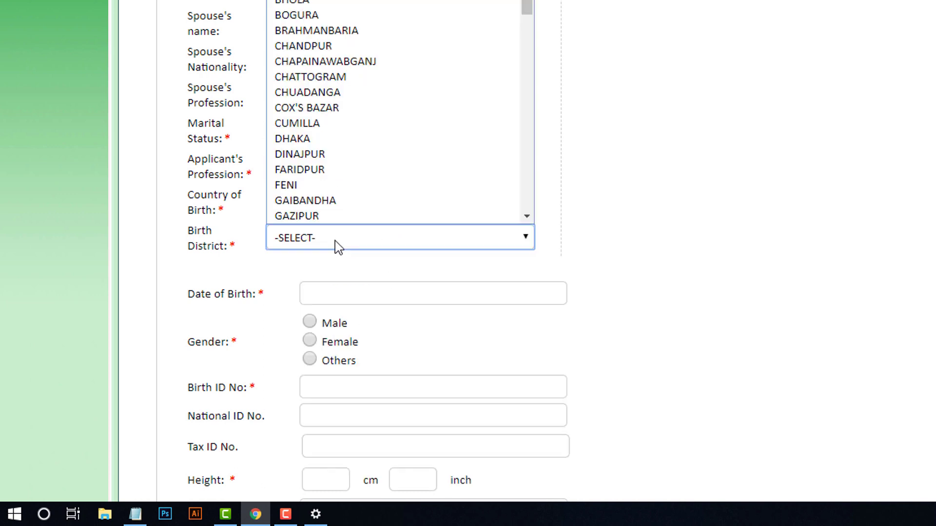
left_click(310, 141)
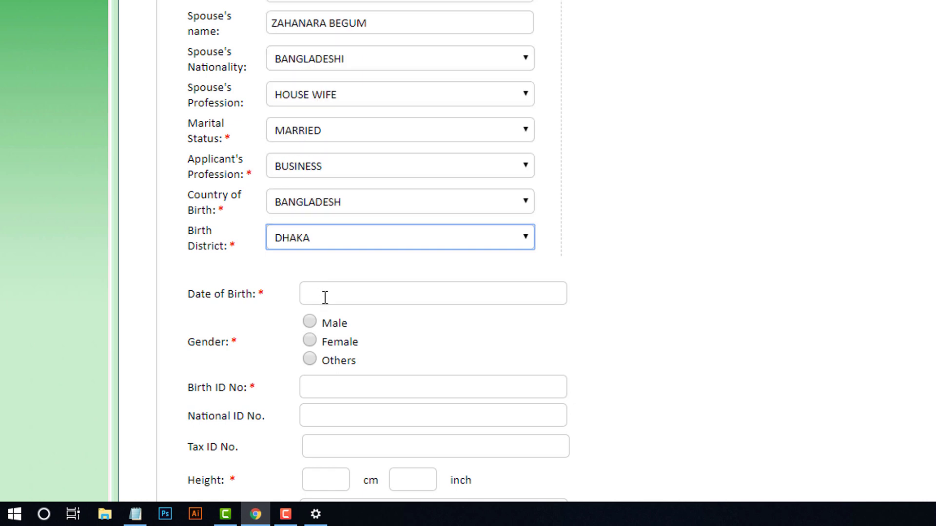
left_click(351, 295)
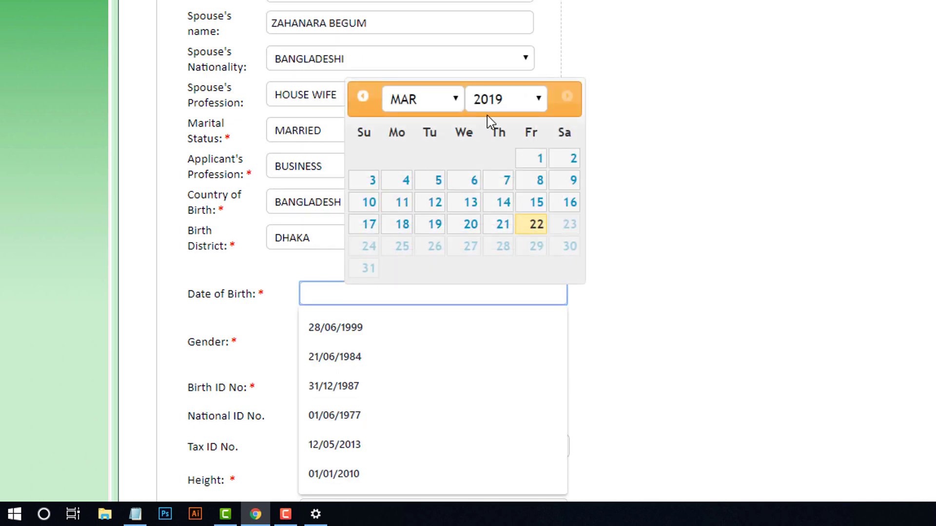
left_click(515, 101)
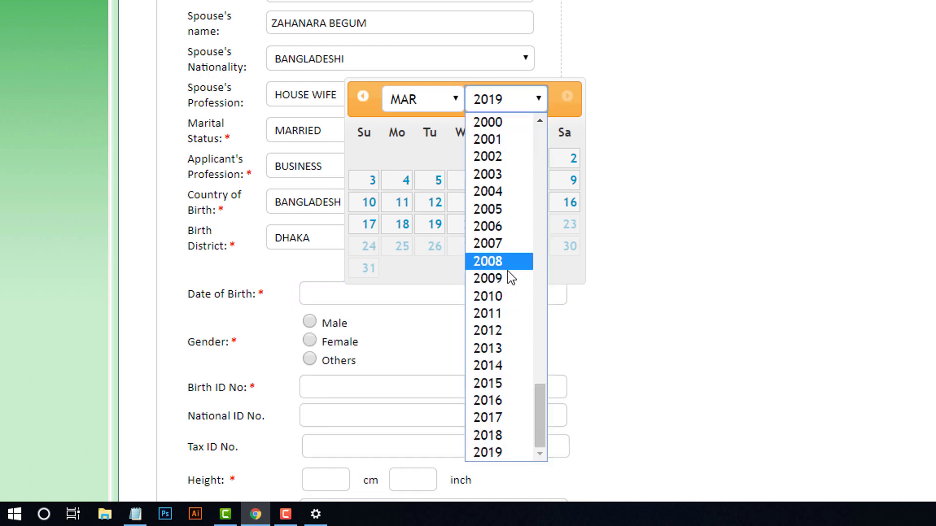
scroll(493, 347, "up", 12)
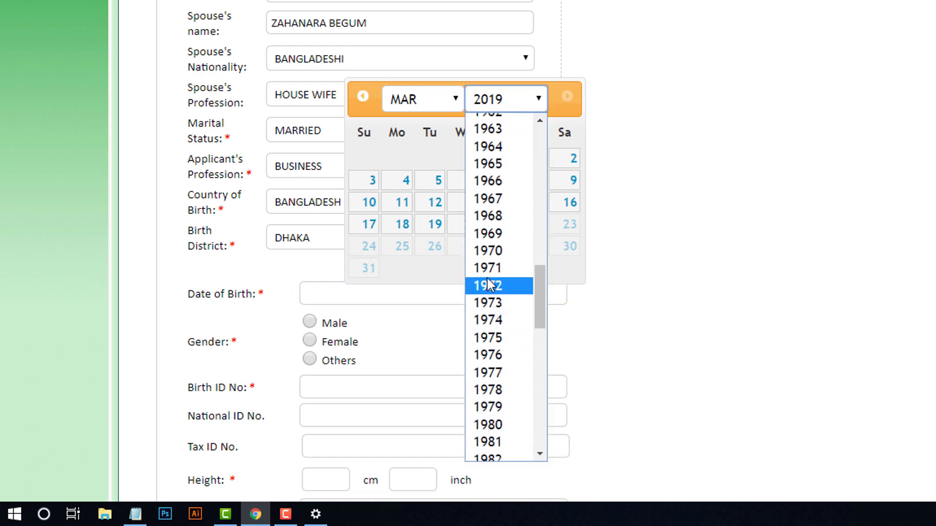
scroll(492, 297, "down", 12)
scroll(494, 298, "up", 9)
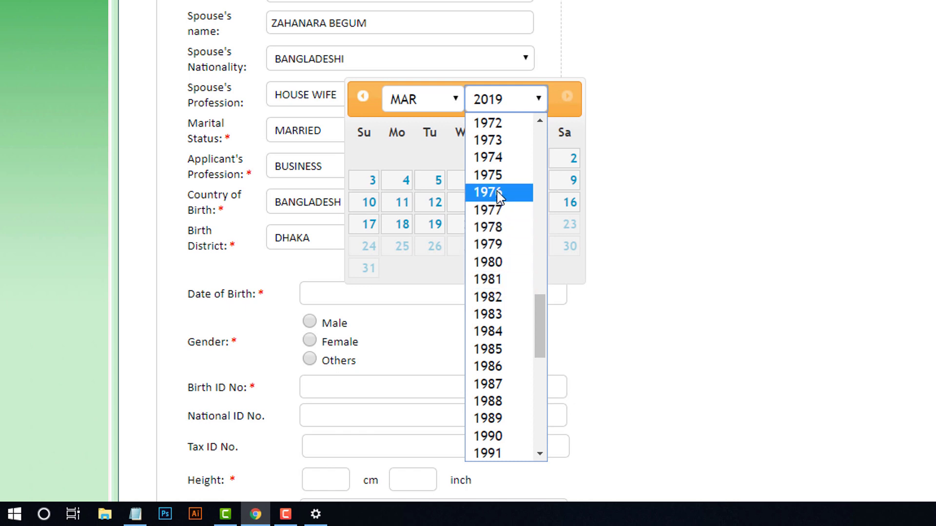
left_click(492, 127)
left_click(458, 100)
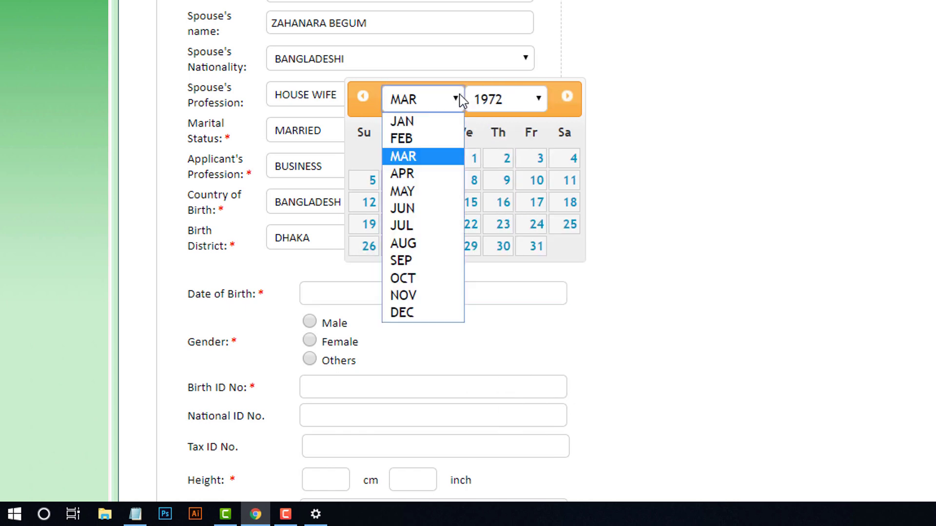
left_click(418, 121)
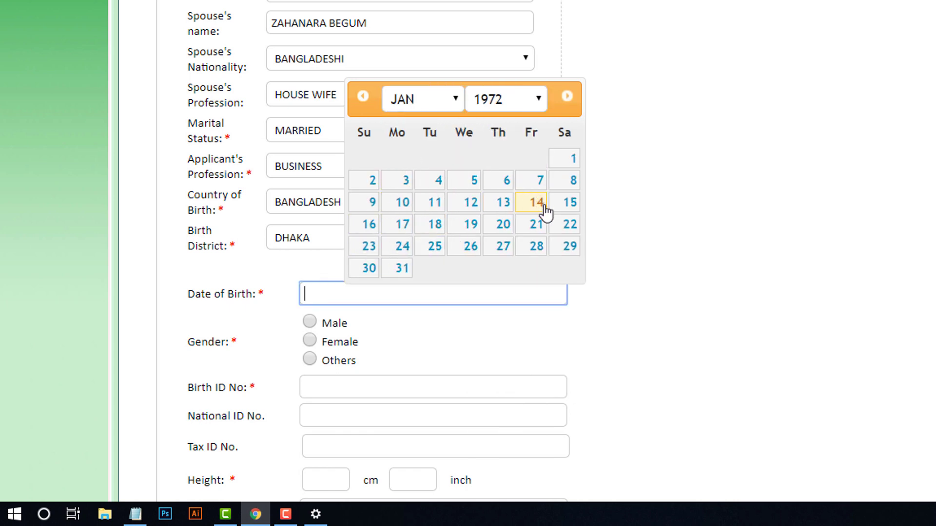
left_click(439, 205)
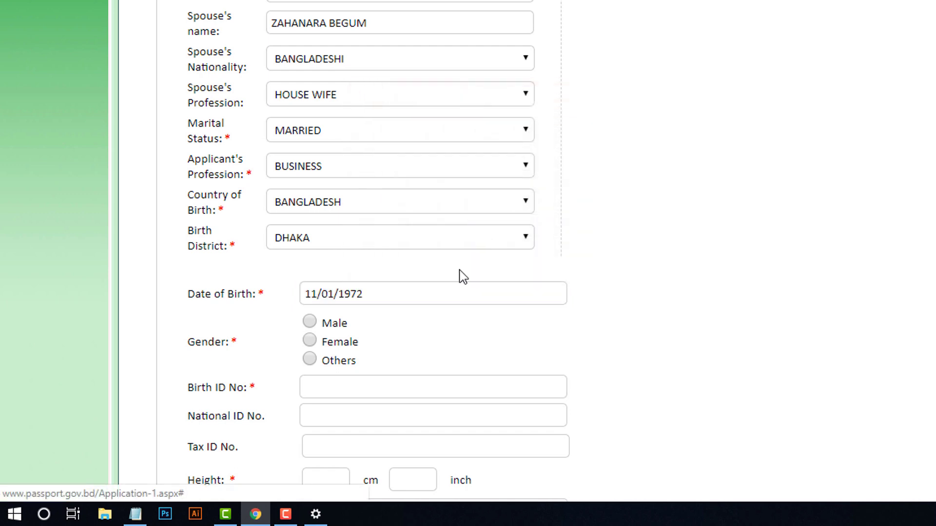
- Set gender to Male and enter the applicant's National ID and Tax ID numbers
left_click(310, 322)
scroll(527, 273, "down", 5)
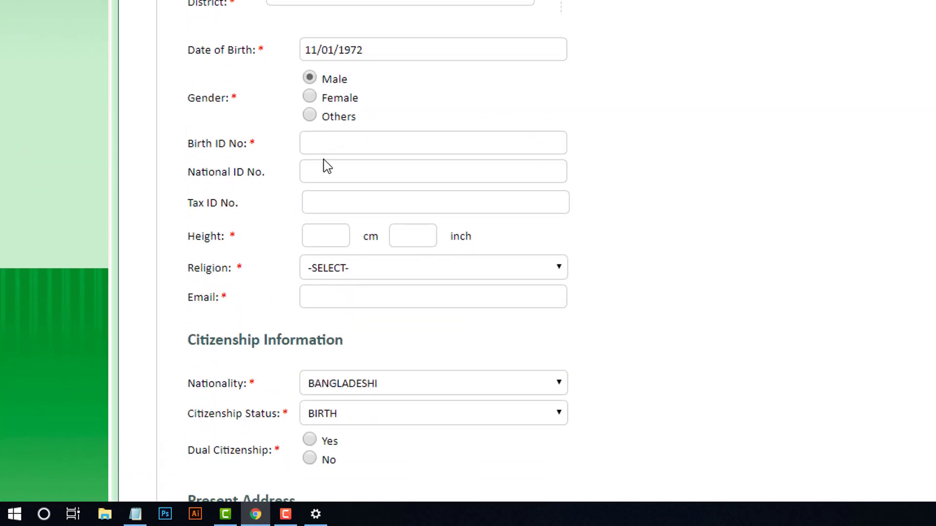
left_click(321, 172)
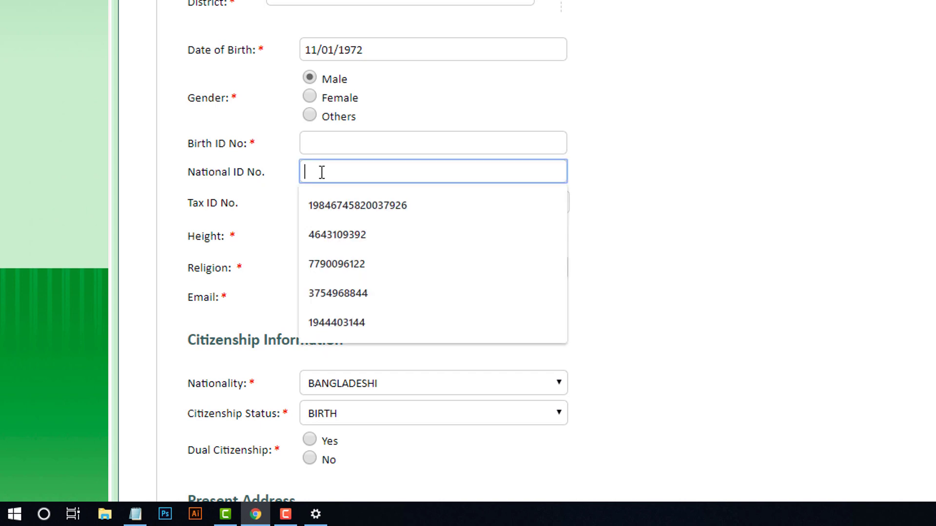
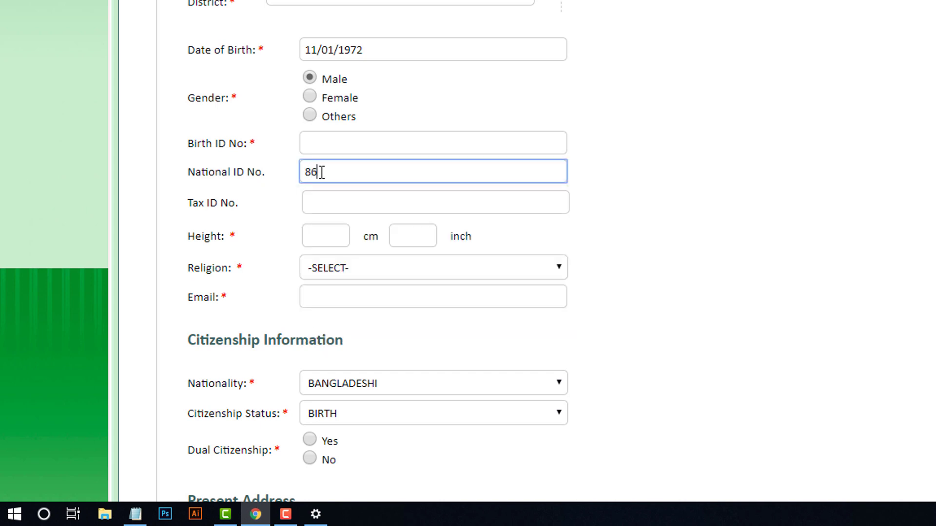
left_click(330, 205)
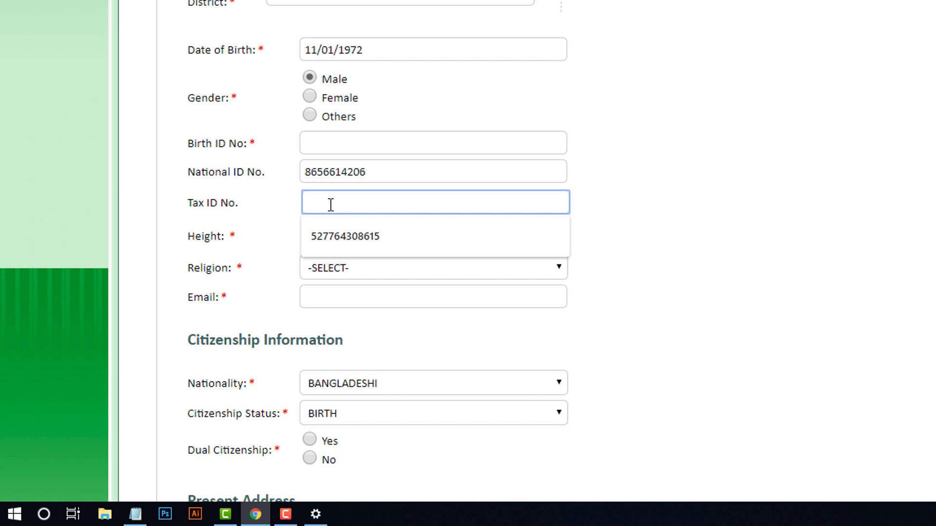
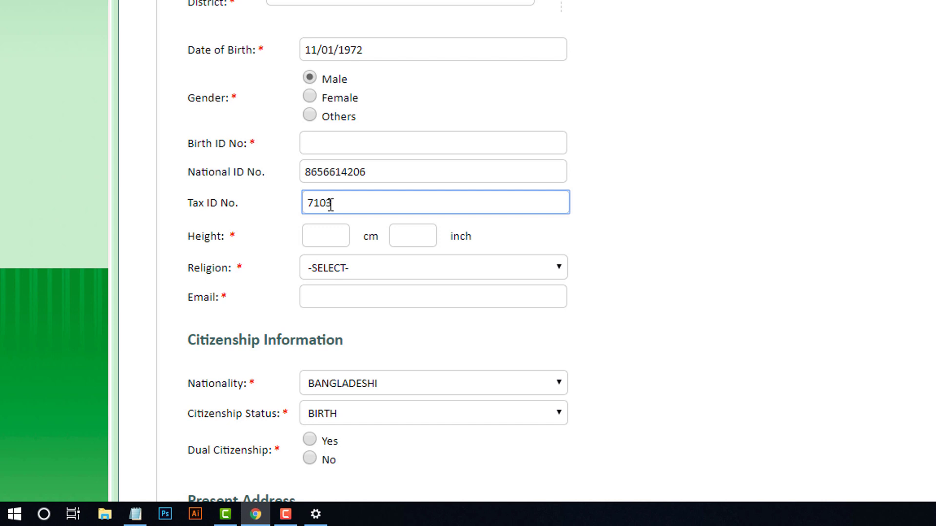
- Enter a height of 66 inches so it fills in as 168 cm
left_click(422, 239)
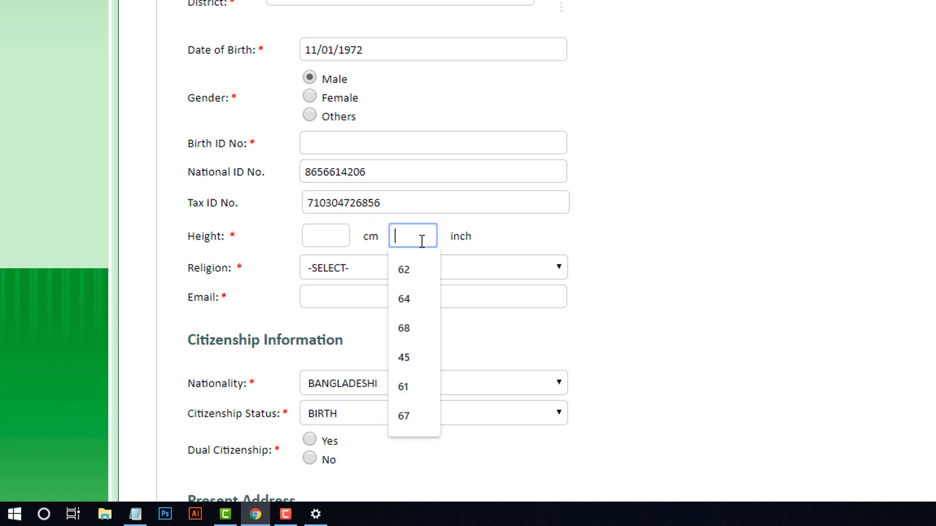
type("66")
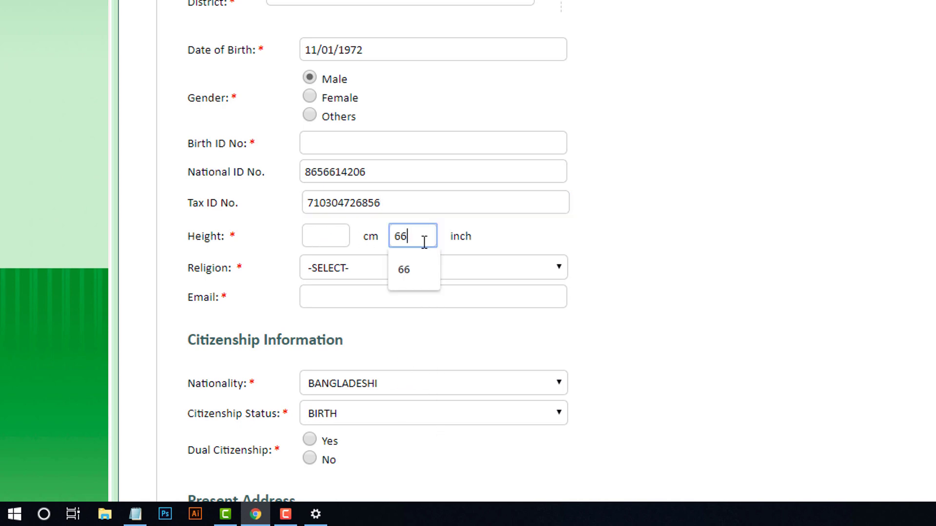
left_click(512, 234)
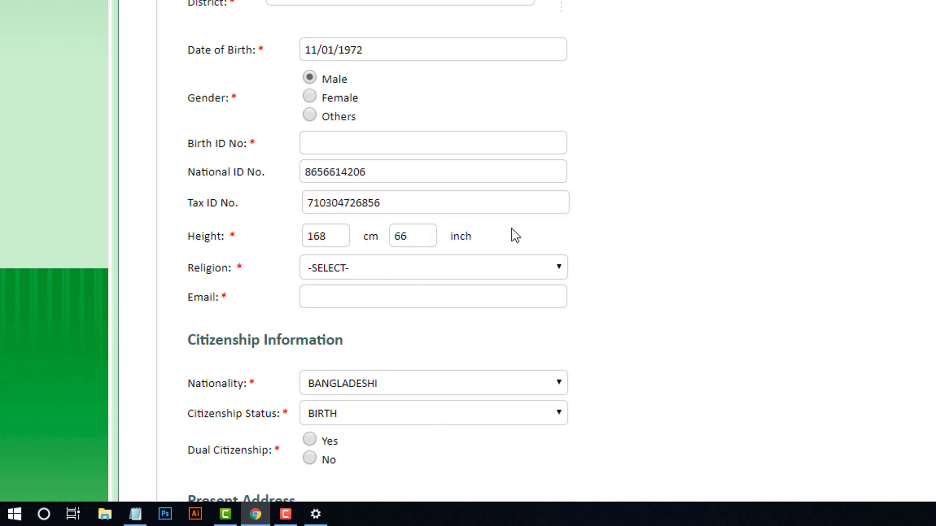
- Set religion to ISLAM and fill in the applicant's saved e-mail address
left_click(475, 268)
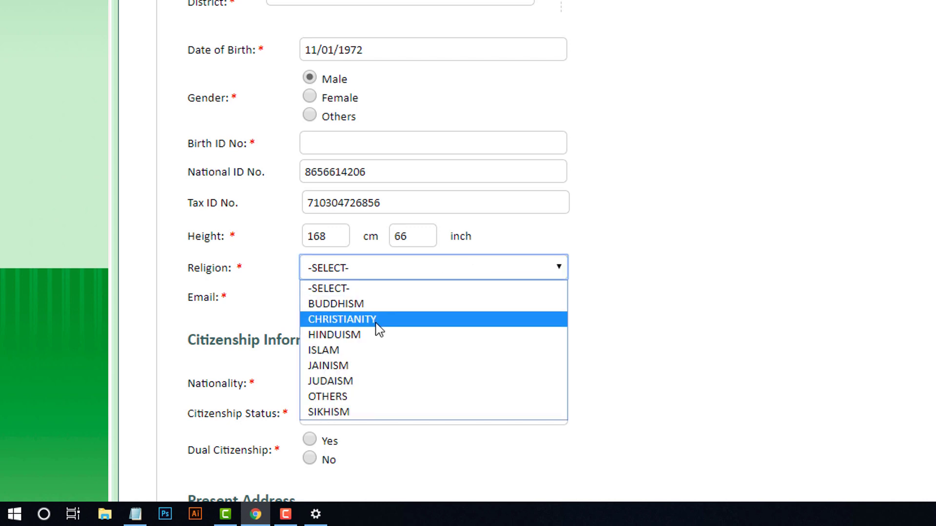
left_click(373, 349)
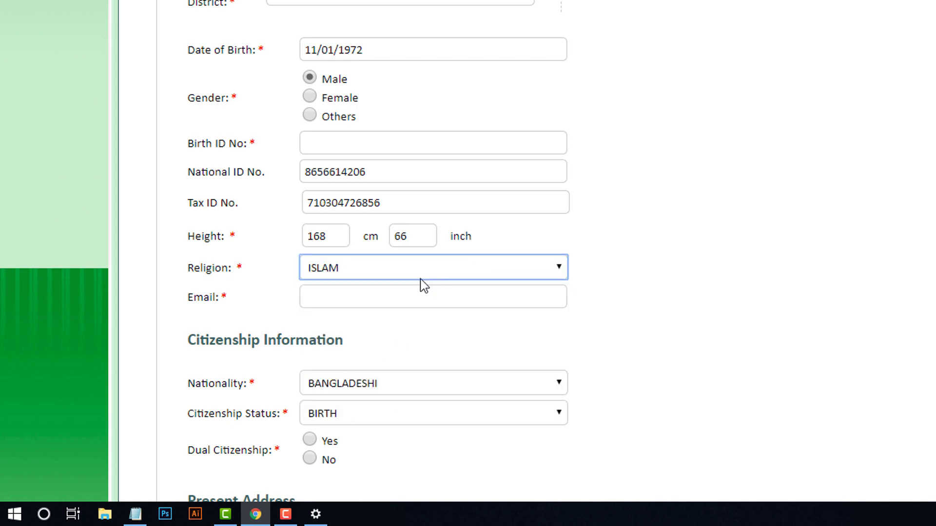
left_click(363, 300)
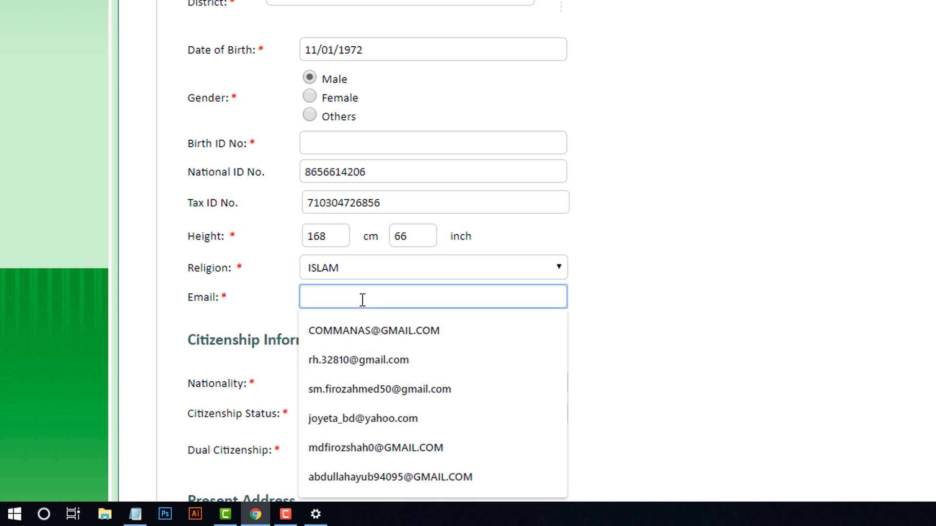
left_click(370, 340)
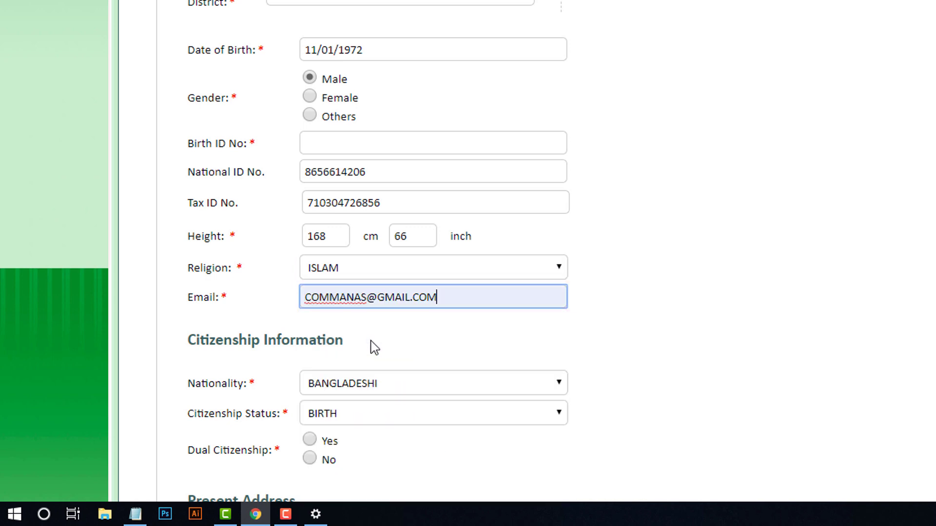
scroll(379, 344, "down", 3)
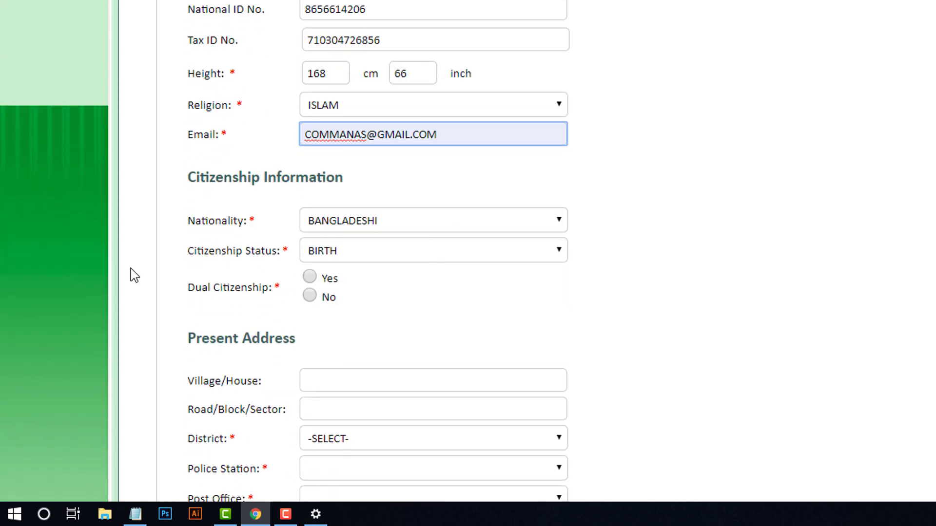
left_click(371, 140)
left_click_drag(361, 138, 282, 142)
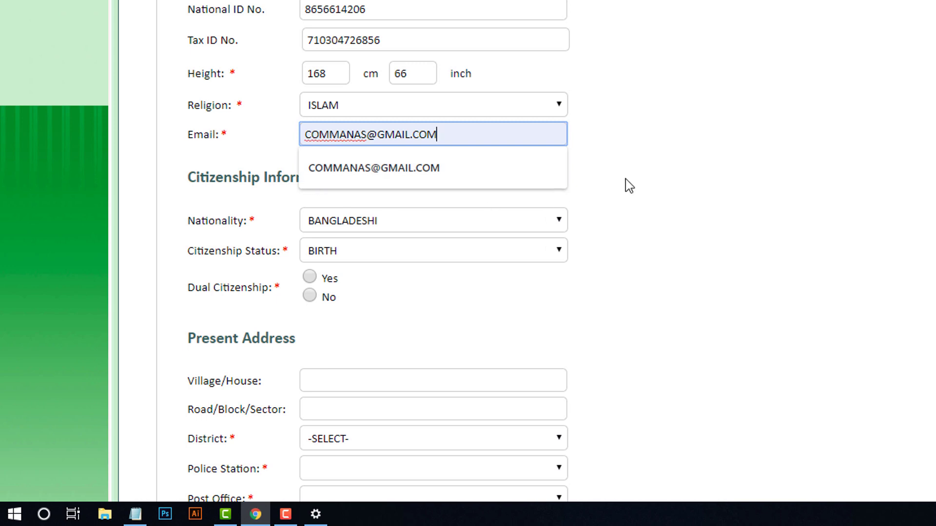
left_click(650, 184)
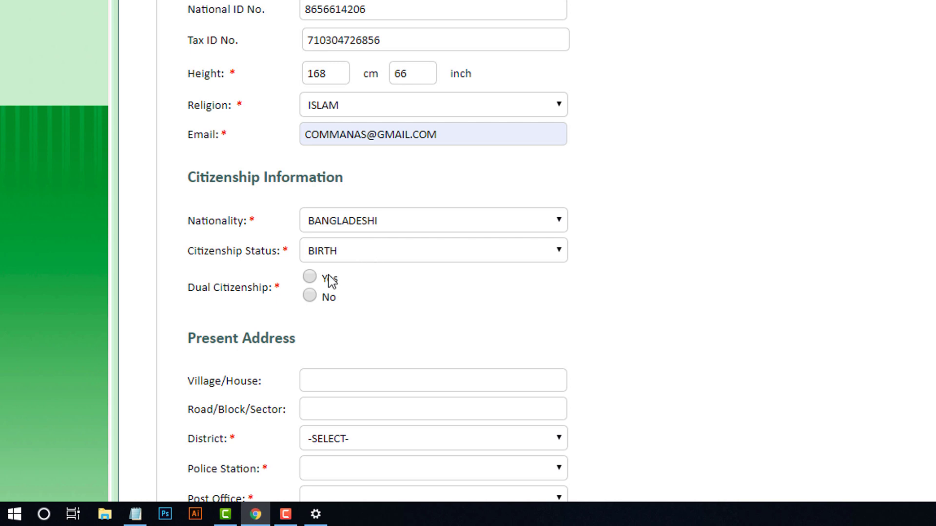
- Answer No to dual citizenship
left_click(310, 296)
scroll(371, 334, "down", 3)
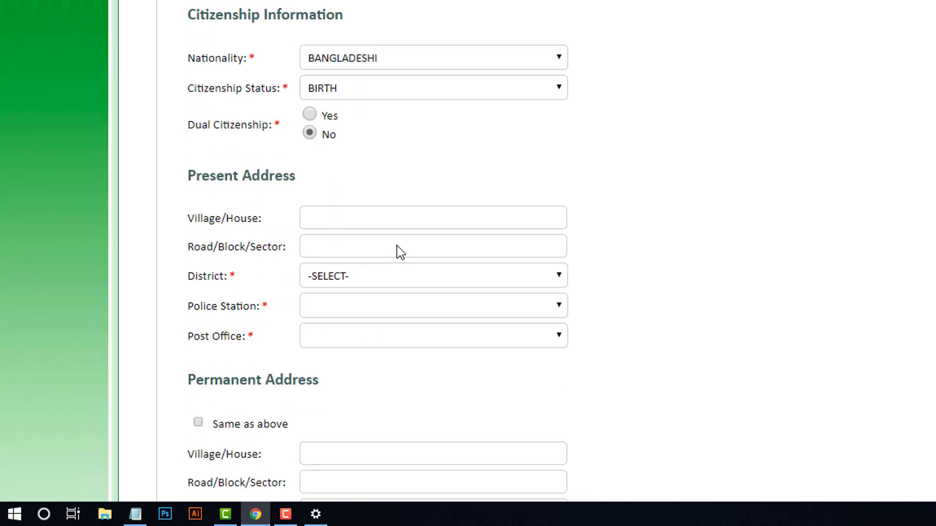
left_click(320, 214)
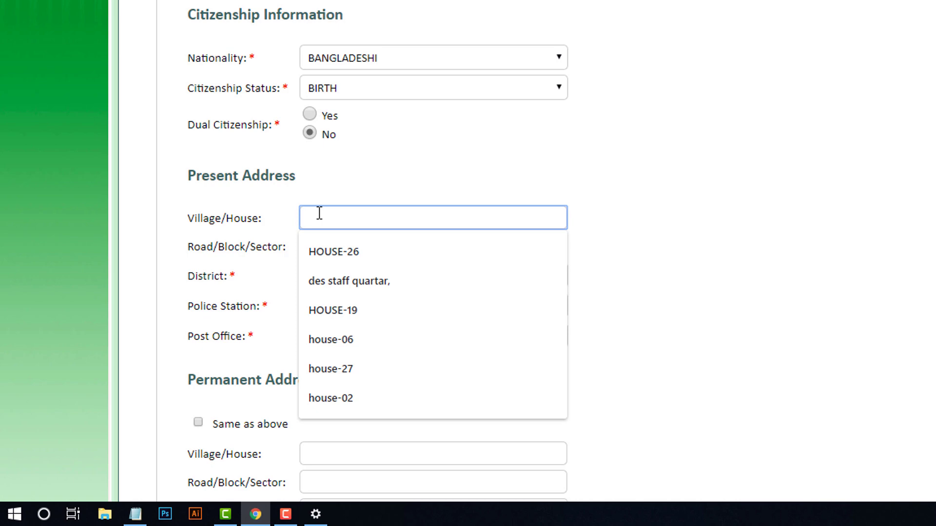
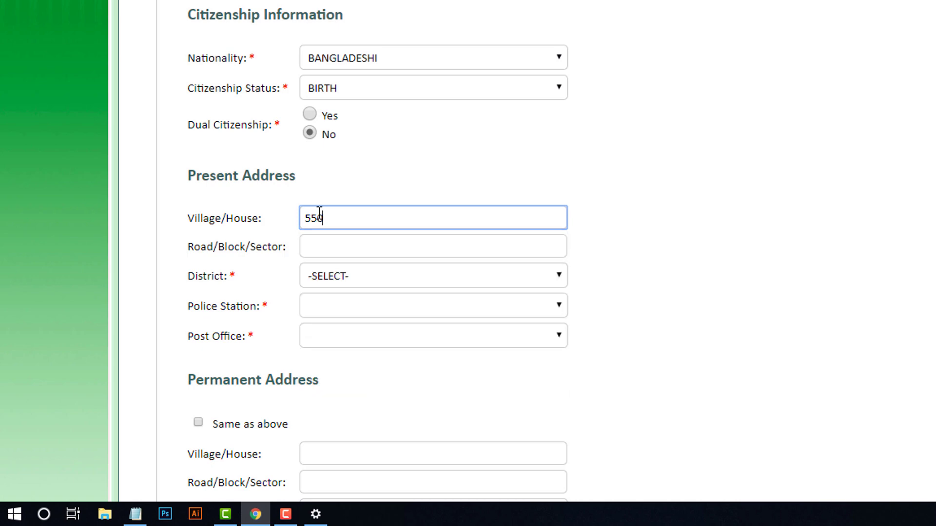
- Enter the present house number and road, and choose DHAKA as district
left_click(333, 245)
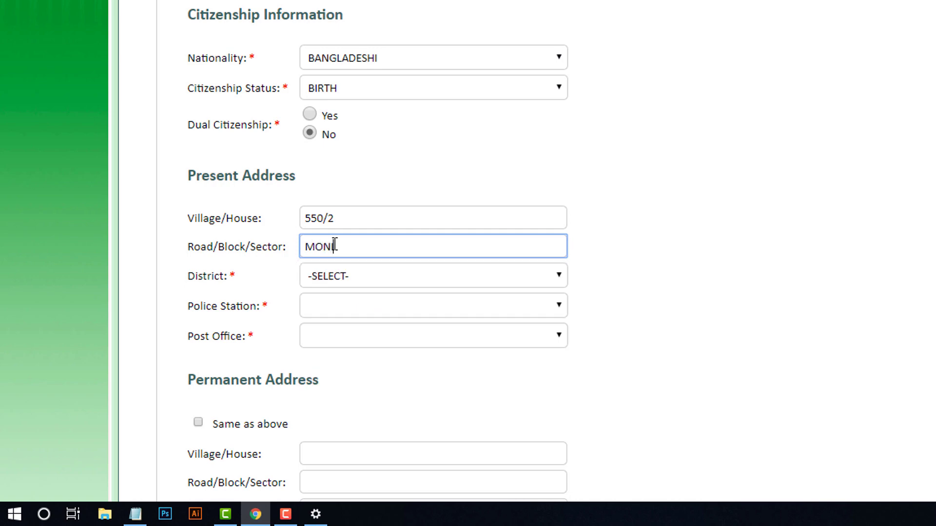
left_click(373, 262)
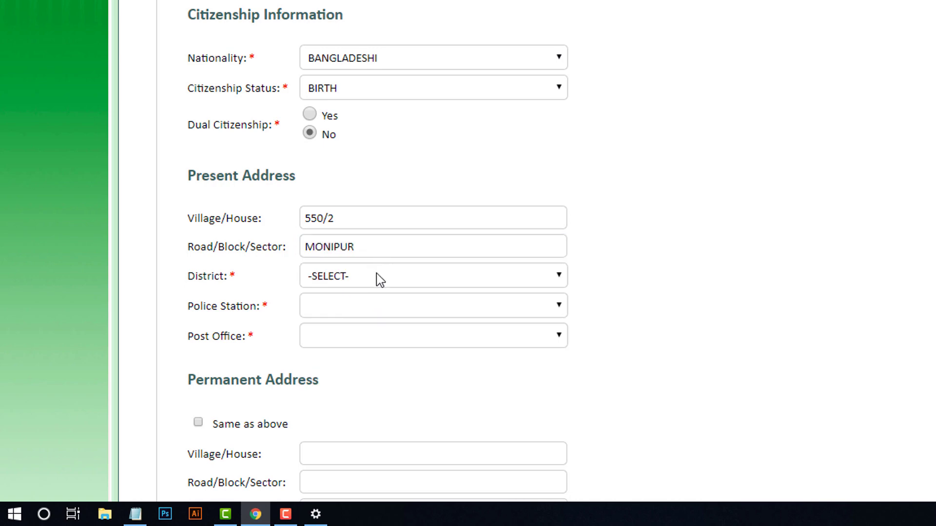
left_click(376, 277)
left_click(366, 178)
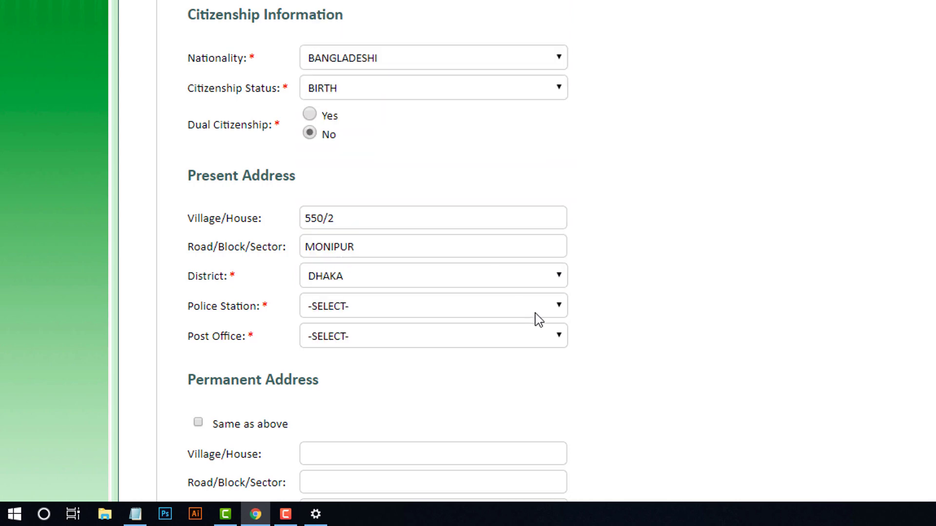
- Choose MIRPUR police station and MIRPUR-1216 post office for the present address
left_click(493, 306)
key("m")
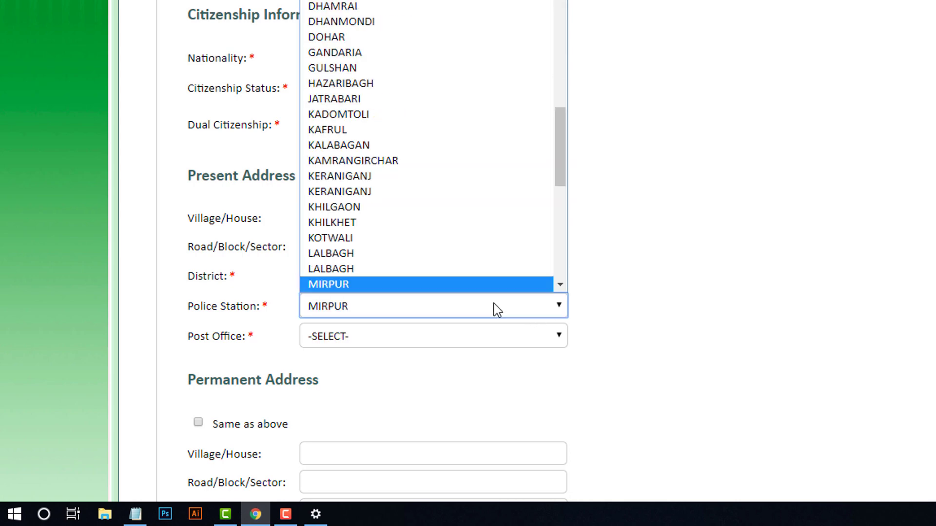
key("m")
key("m")
left_click(421, 254)
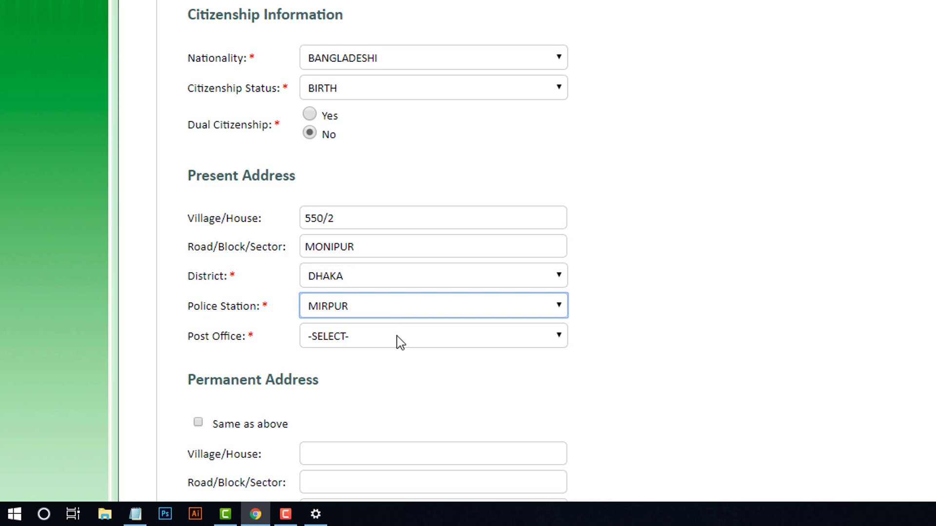
left_click(397, 337)
key("m")
key("Down")
key("Down")
key("Down")
key("Down")
key("Down")
key("Down")
key("Down")
key("Down")
key("Down")
key("Down")
key("Down")
key("Down")
key("Down")
key("Down")
key("Down")
key("Down")
key("Down")
key("Down")
key("Down")
key("Down")
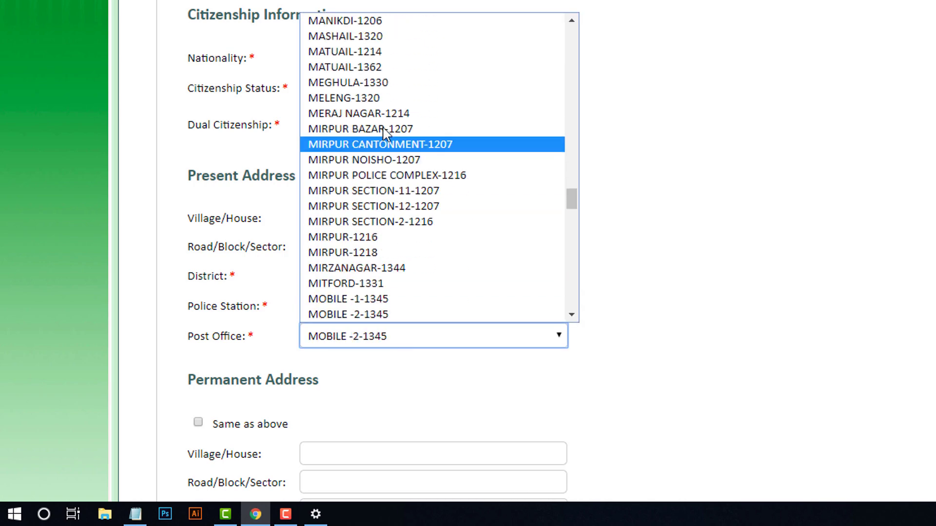
key("Down")
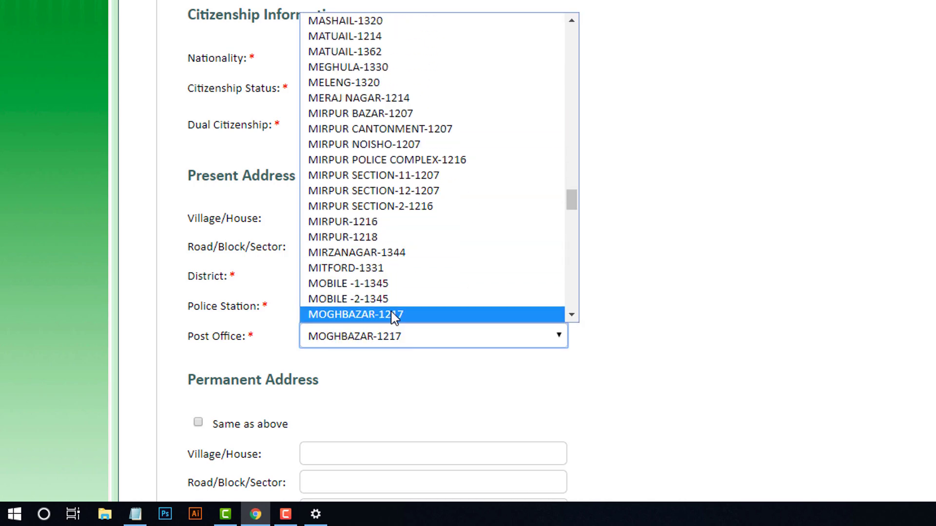
key("Down")
key("Down")
key("Down")
key("m")
key("i")
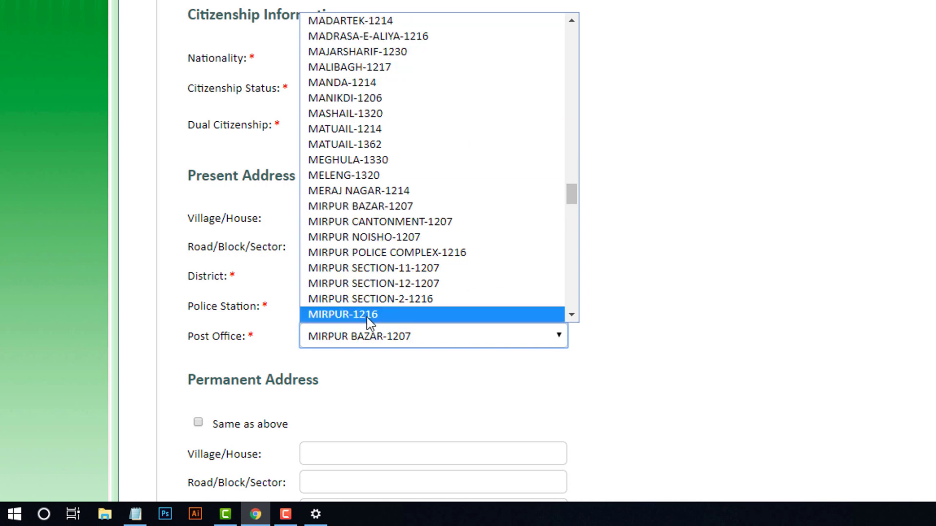
left_click(369, 316)
scroll(451, 342, "down", 7)
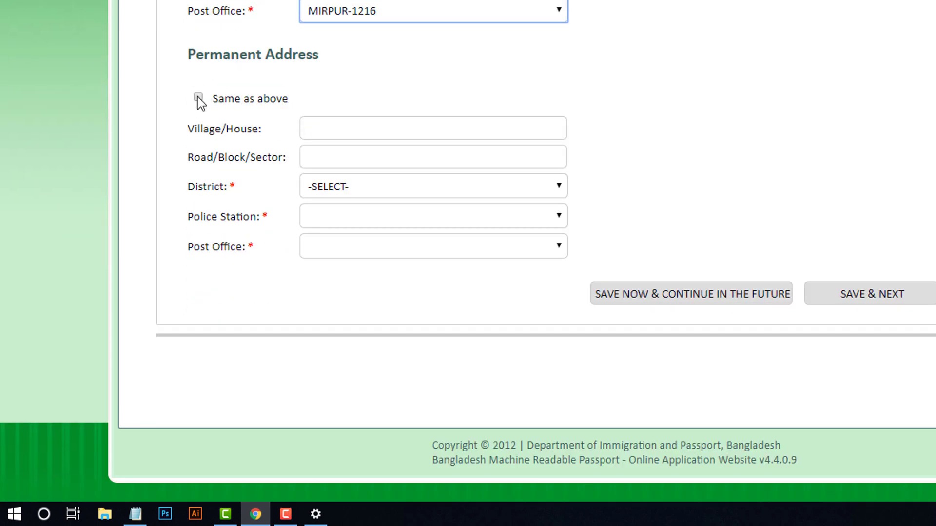
- Tick 'Same as above' so the permanent address copies the present address
scroll(393, 126, "up", 5)
left_click_drag(307, 138, 417, 254)
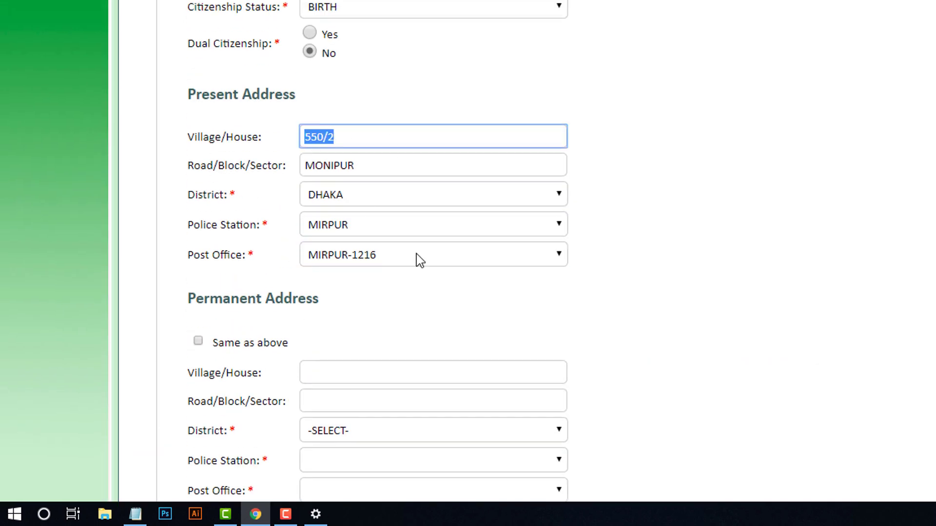
left_click(358, 312)
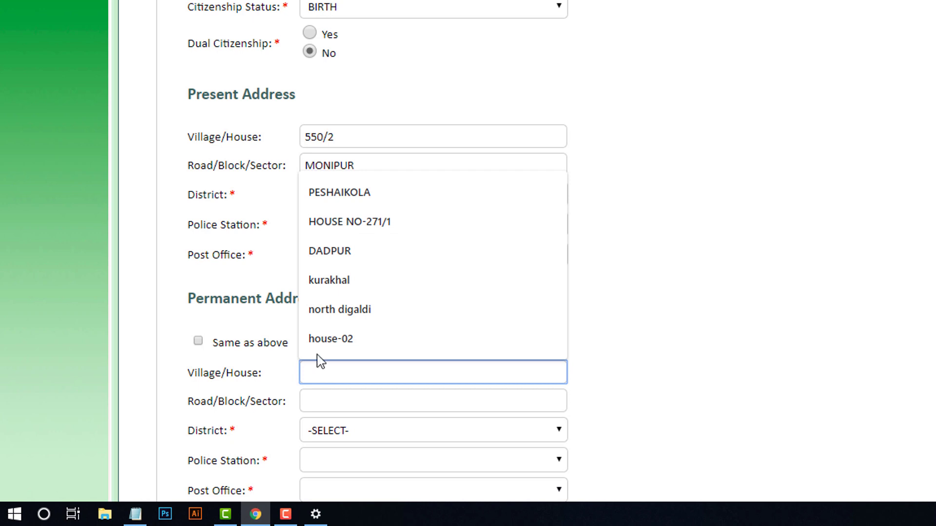
left_click(731, 320)
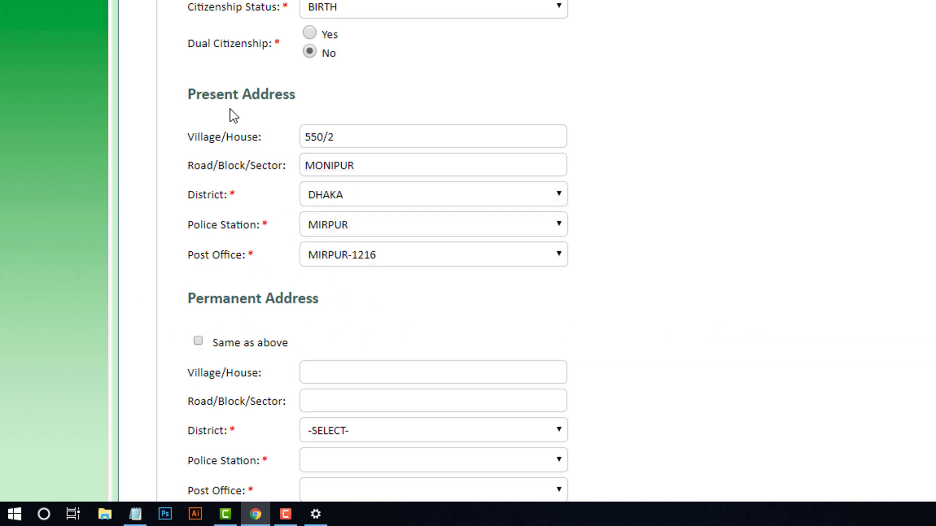
left_click(198, 341)
scroll(473, 365, "down", 5)
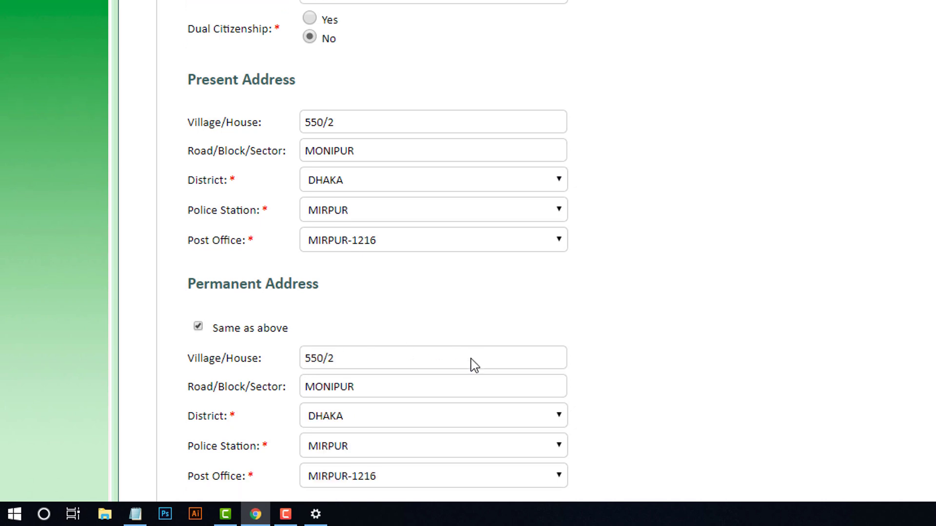
scroll(402, 231, "up", 3)
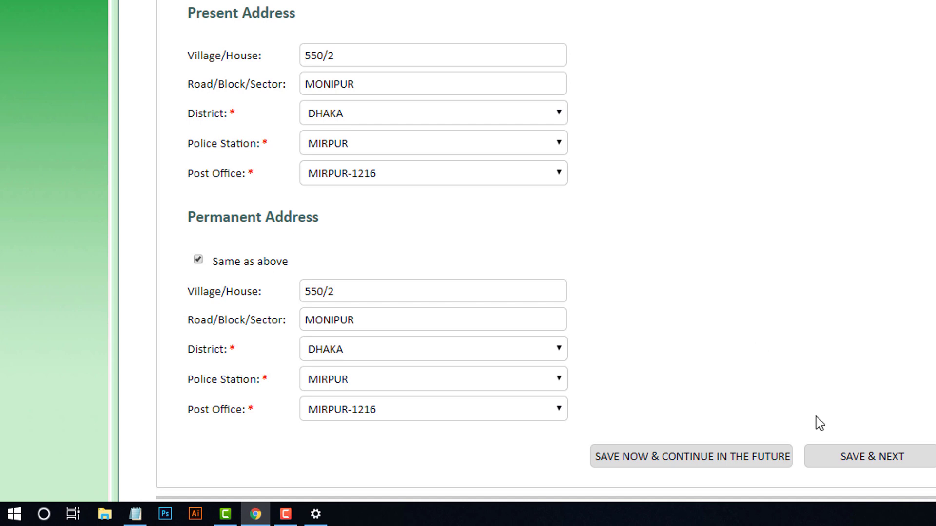
- Save Stage 1 with SAVE & NEXT, retrying until the Stage 2 contact form loads
left_click(851, 461)
left_click(851, 458)
left_click(850, 460)
left_click(851, 460)
left_click(852, 461)
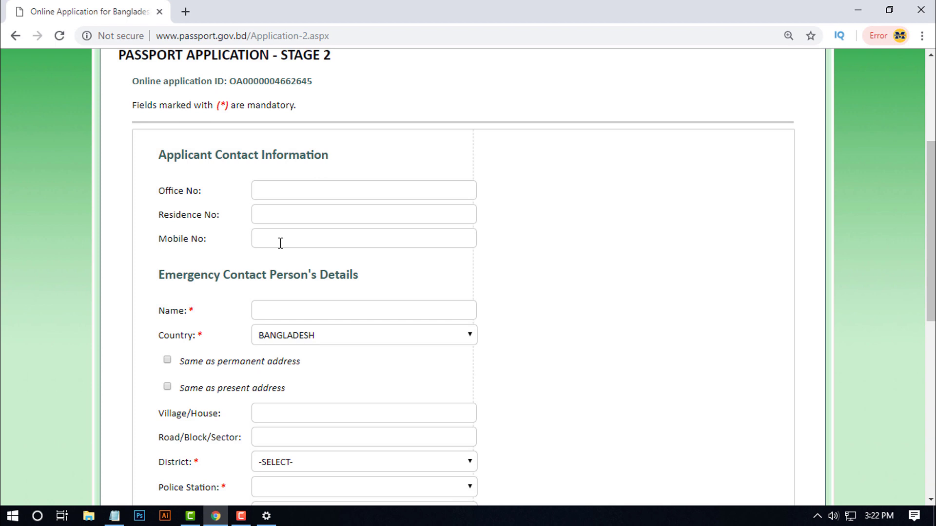
- Enter the applicant's mobile number in the Mobile No field
left_click(280, 243)
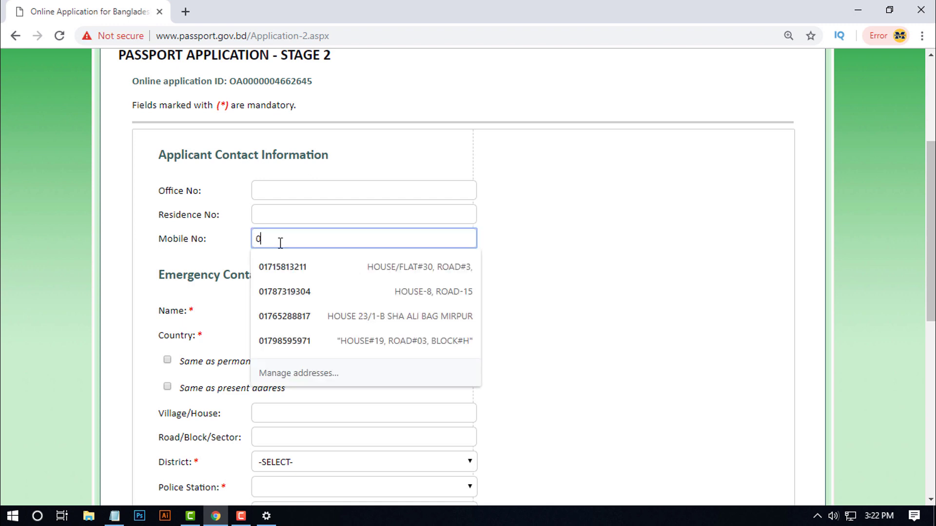
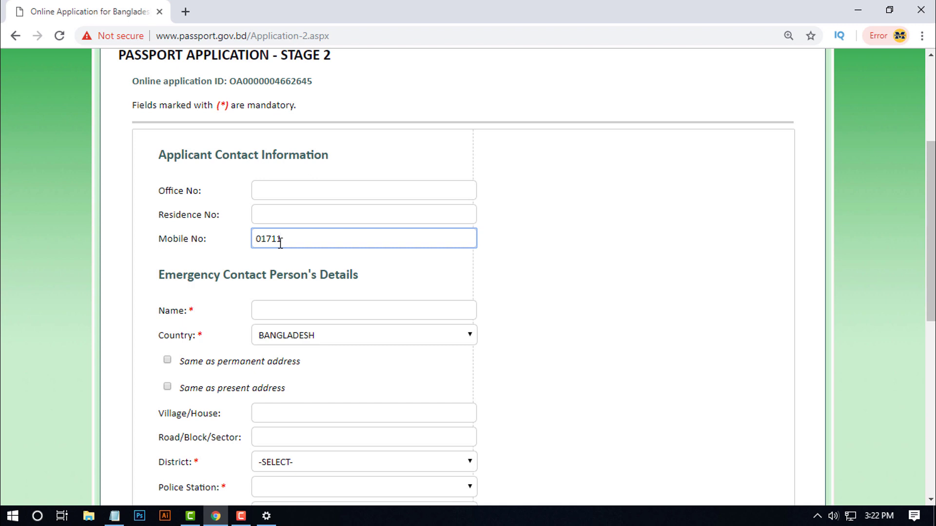
left_click(272, 306)
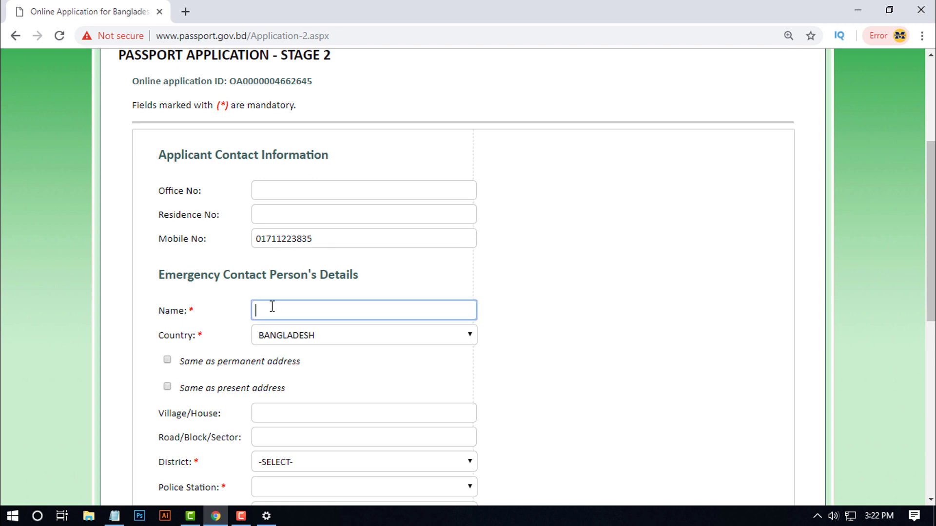
- Copy the permanent address into the emergency contact via 'Same as permanent address'
left_click(227, 323)
scroll(226, 336, "down", 1)
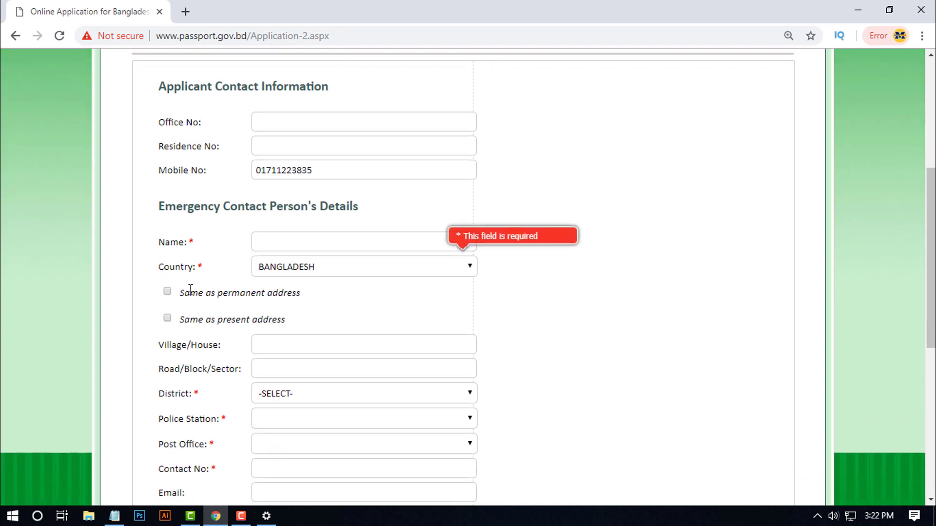
left_click_drag(157, 206, 373, 211)
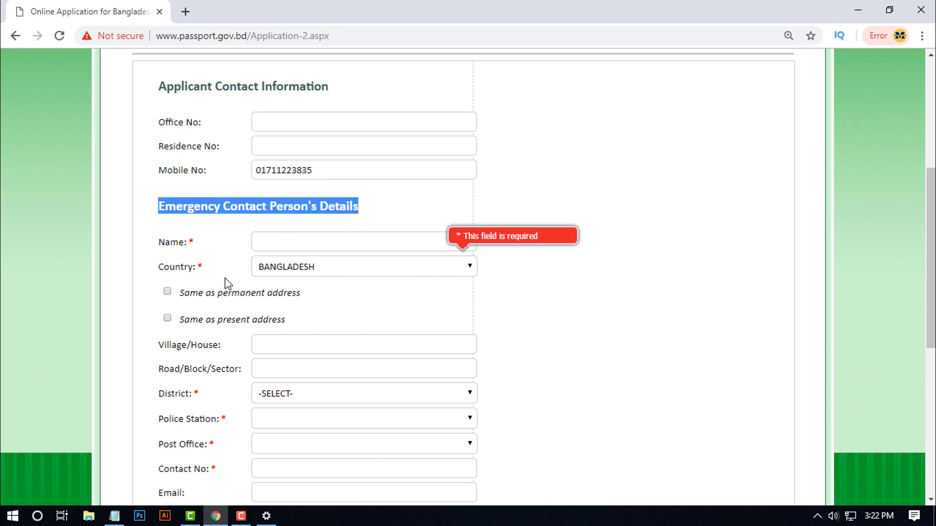
left_click(359, 313)
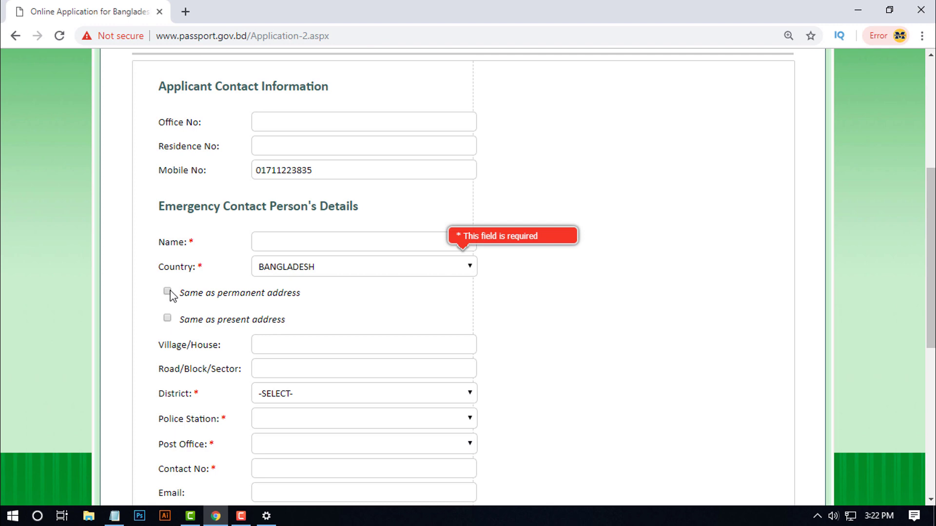
left_click(168, 292)
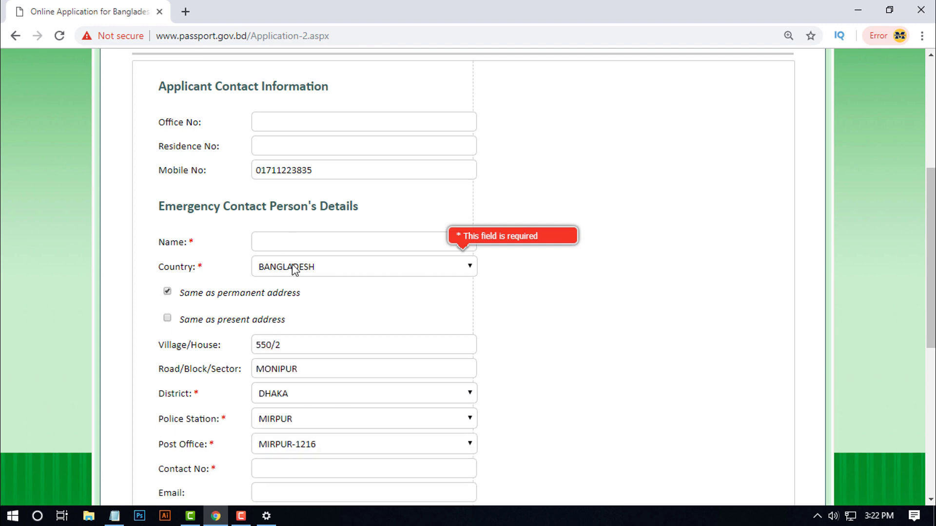
- Set the emergency contact's relationship to SPOUSE
scroll(330, 301, "down", 4)
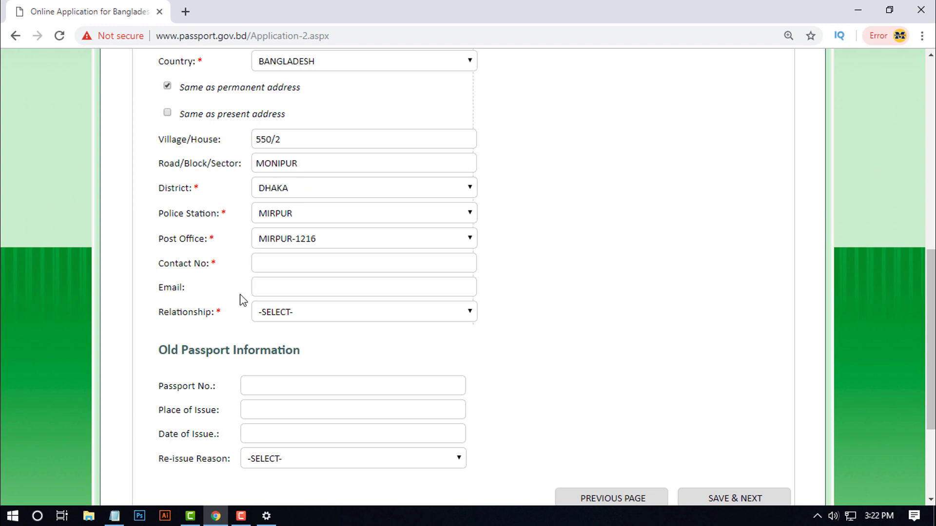
left_click(290, 314)
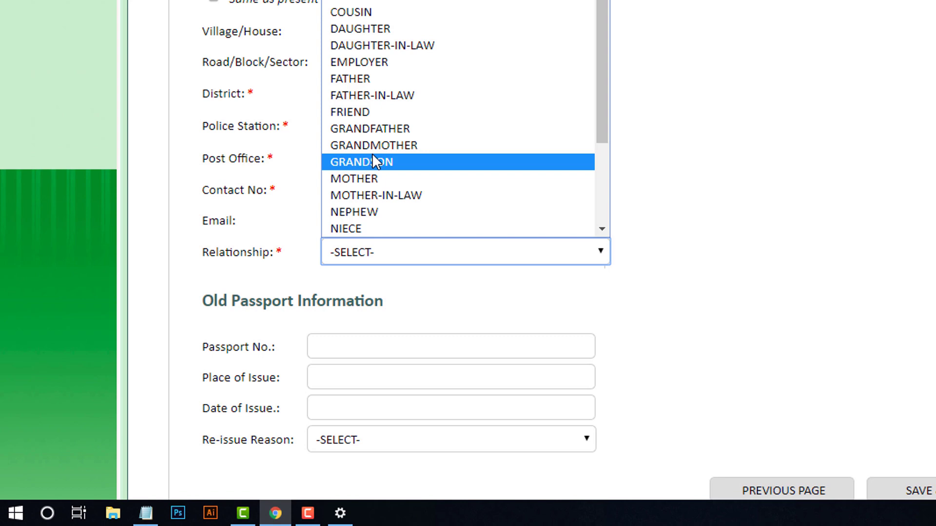
key("s")
key("Down")
key("Down")
key("Down")
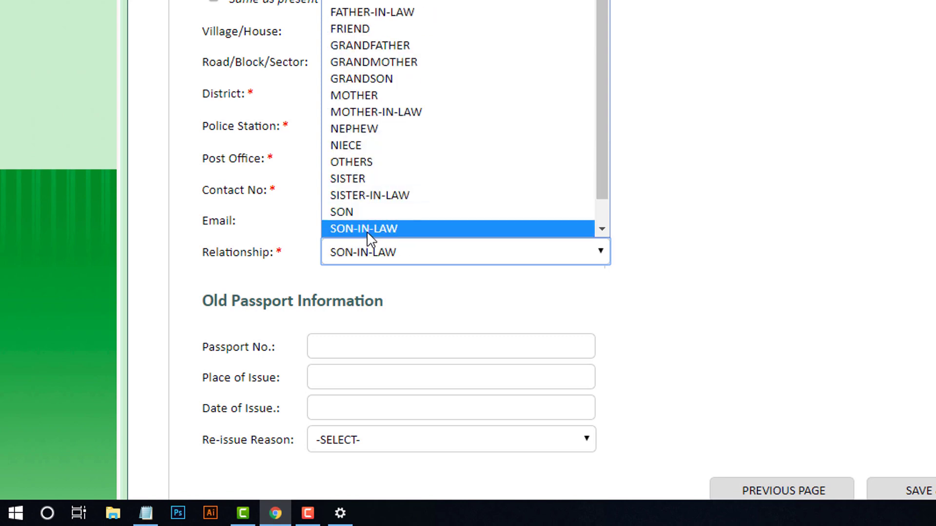
key("Down")
left_click(370, 238)
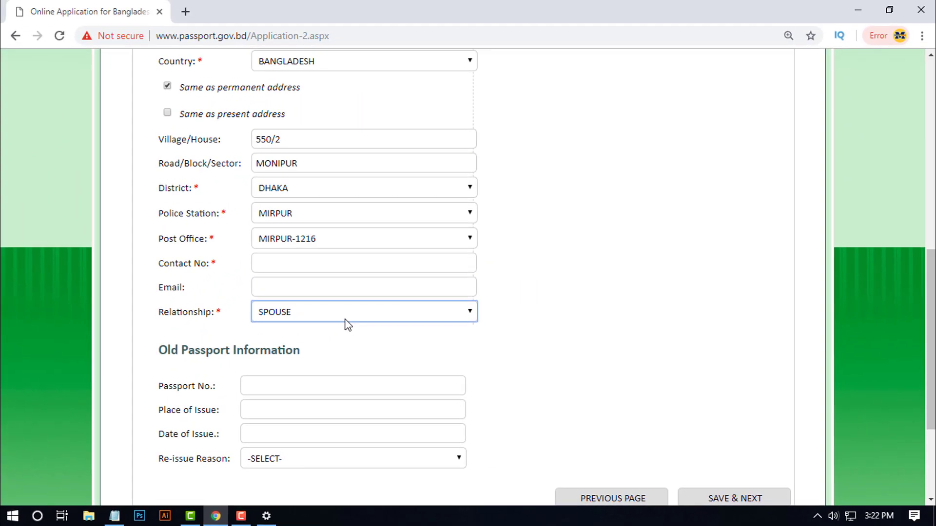
scroll(441, 268, "up", 4)
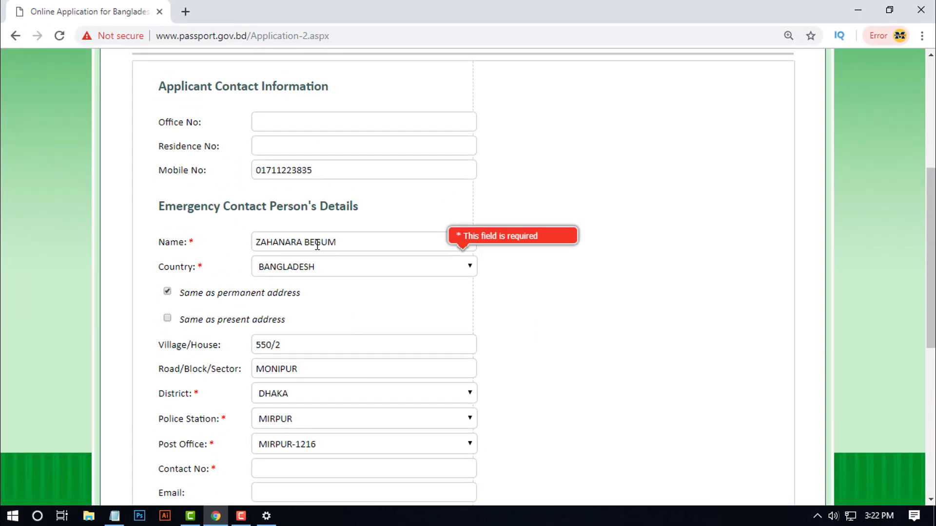
scroll(468, 312, "down", 6)
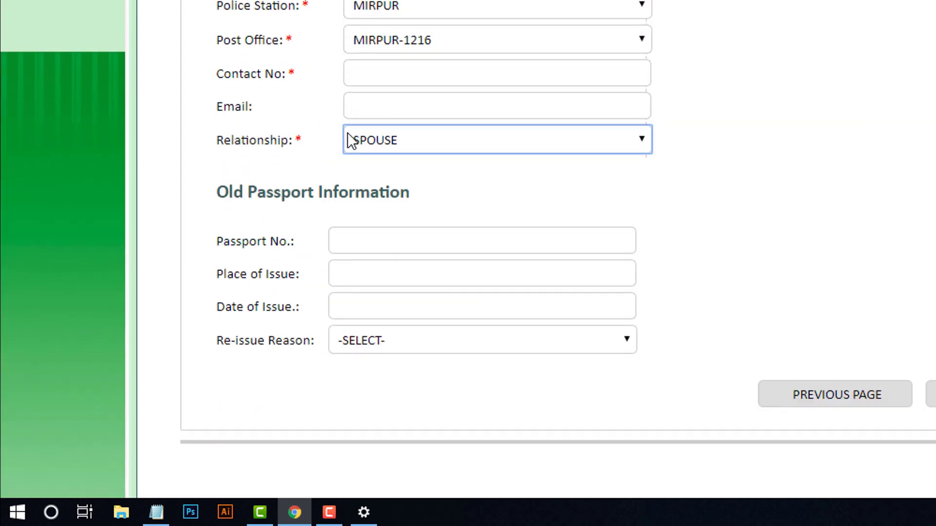
- Enter the emergency contact's phone number using the autofill suggestion
left_click(384, 73)
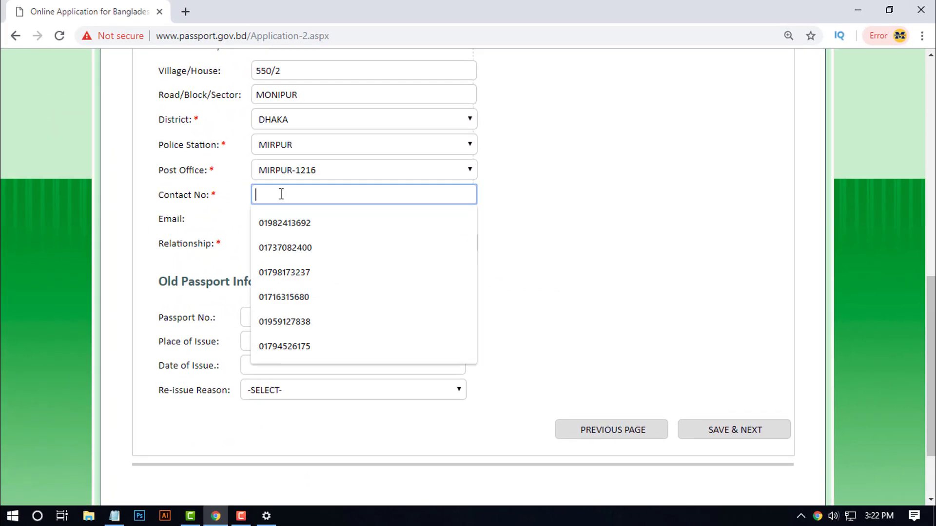
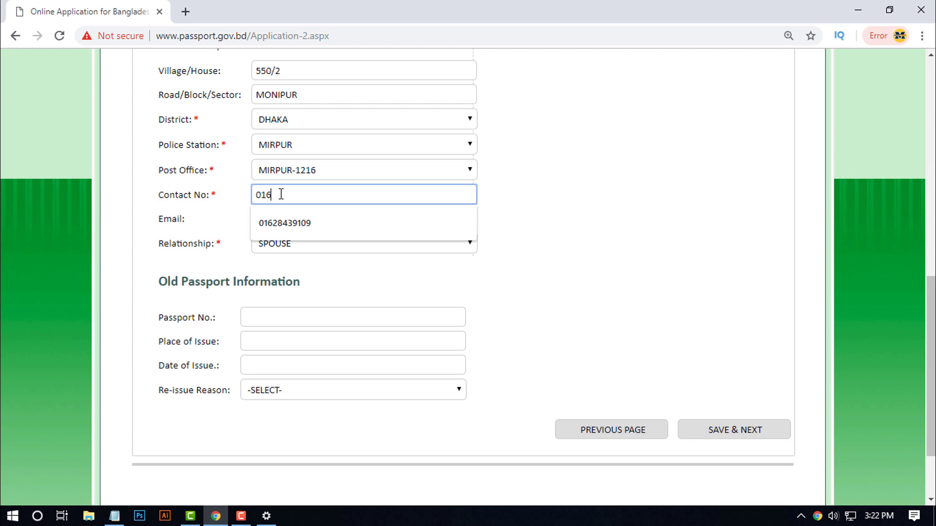
left_click(286, 222)
left_click_drag(324, 197, 248, 203)
left_click(602, 314)
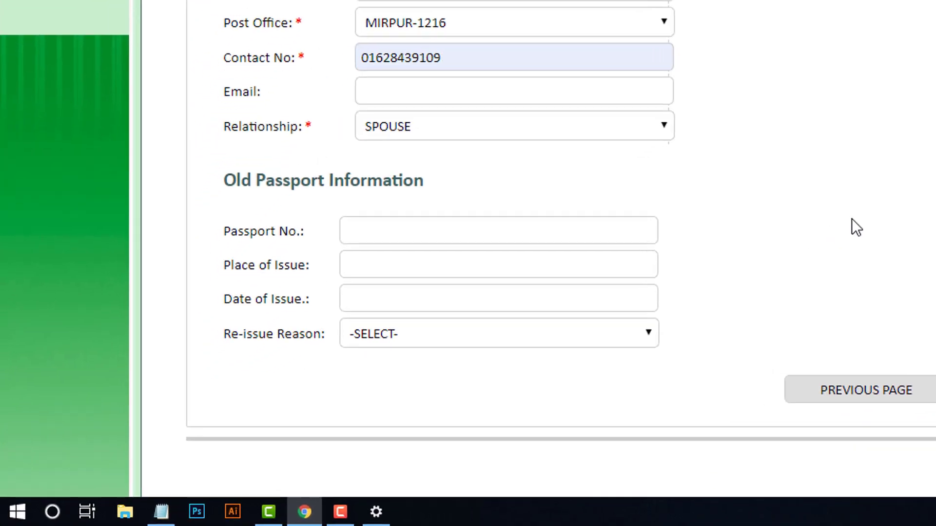
- Leave the old passport number, place, date of issue and re-issue reason blank
left_click(408, 205)
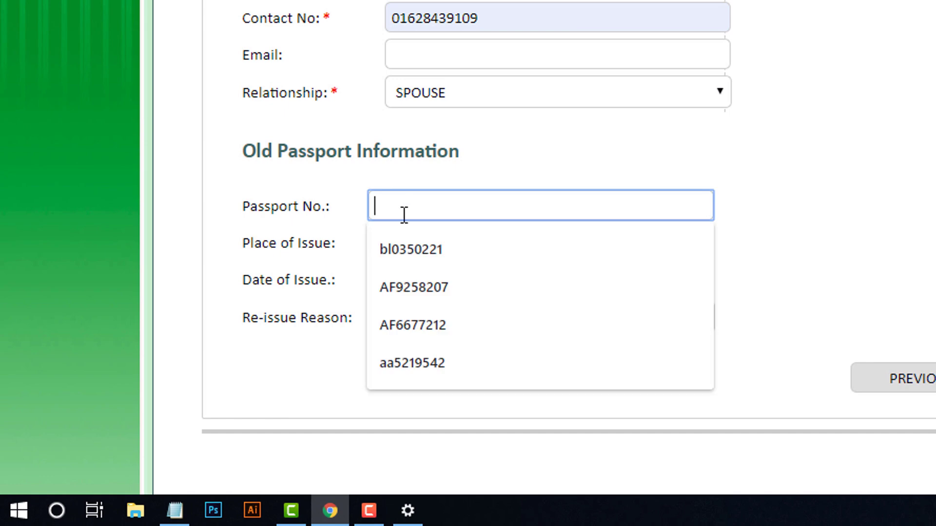
left_click(361, 242)
left_click(376, 244)
left_click(308, 281)
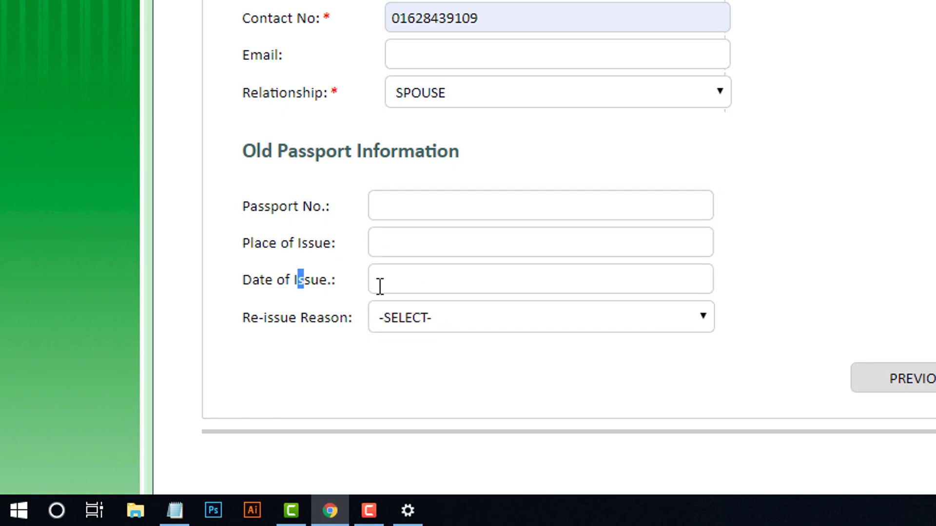
left_click(401, 282)
left_click(327, 357)
left_click(653, 322)
left_click(879, 205)
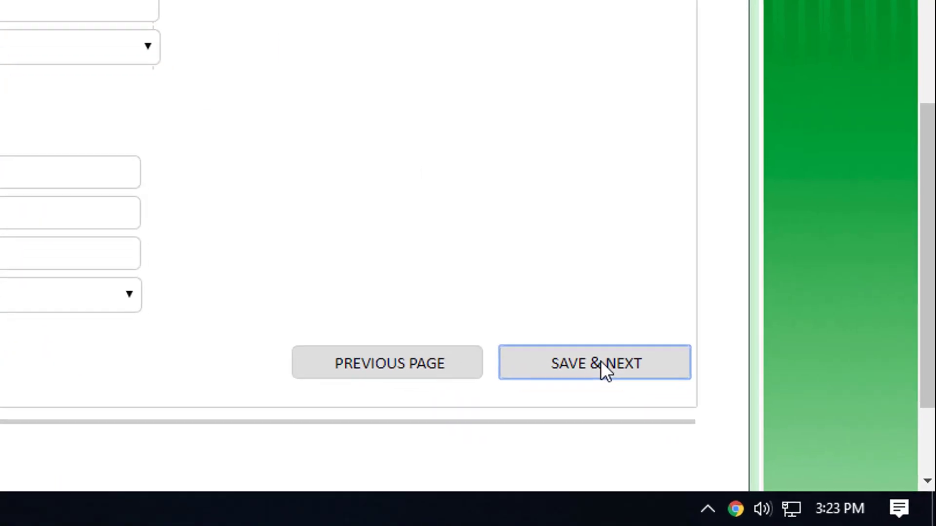
- Save Stage 2, then enter payment amount 3450 and payment date 18/03/2019
left_click(838, 418)
scroll(20, 238, "down", 10)
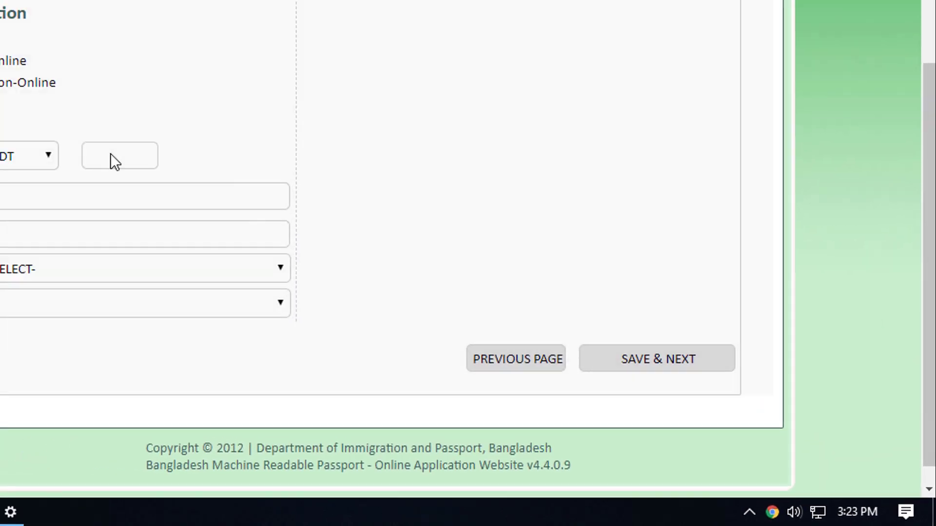
left_click(113, 157)
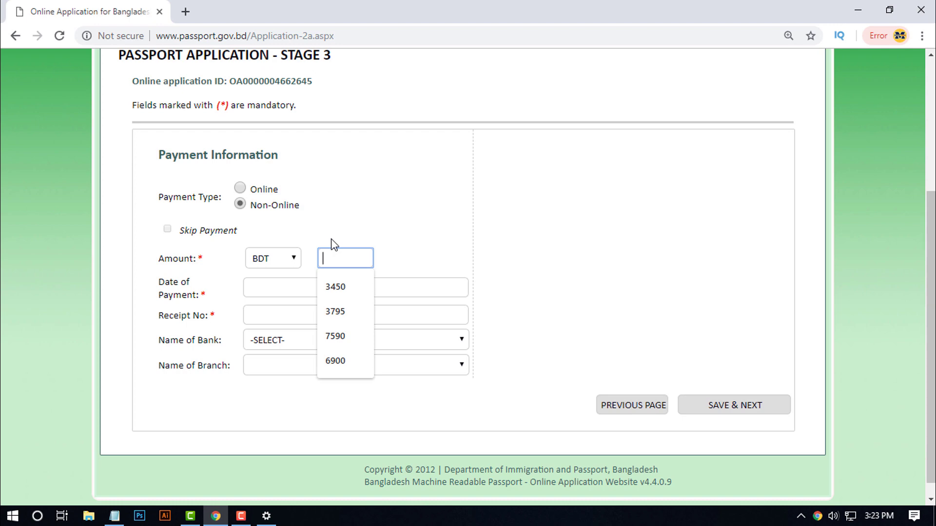
type("3450")
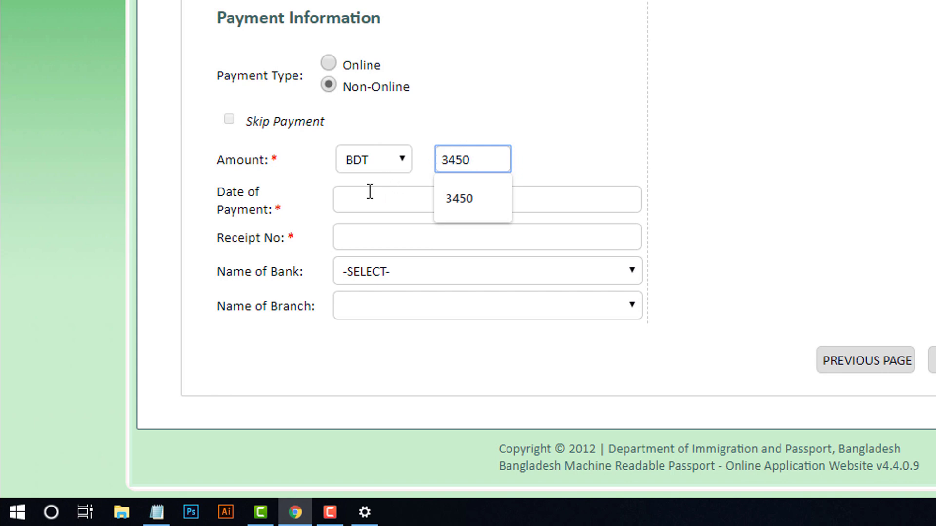
left_click(367, 202)
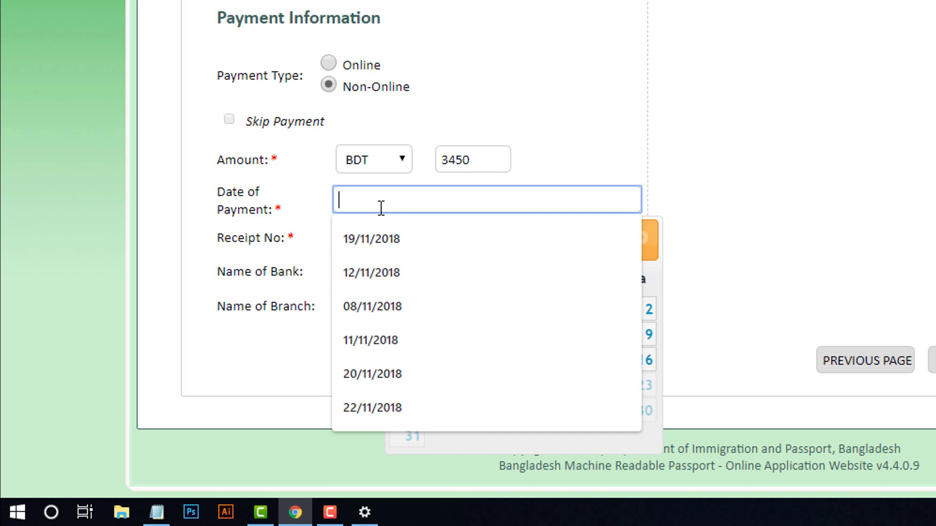
type("18")
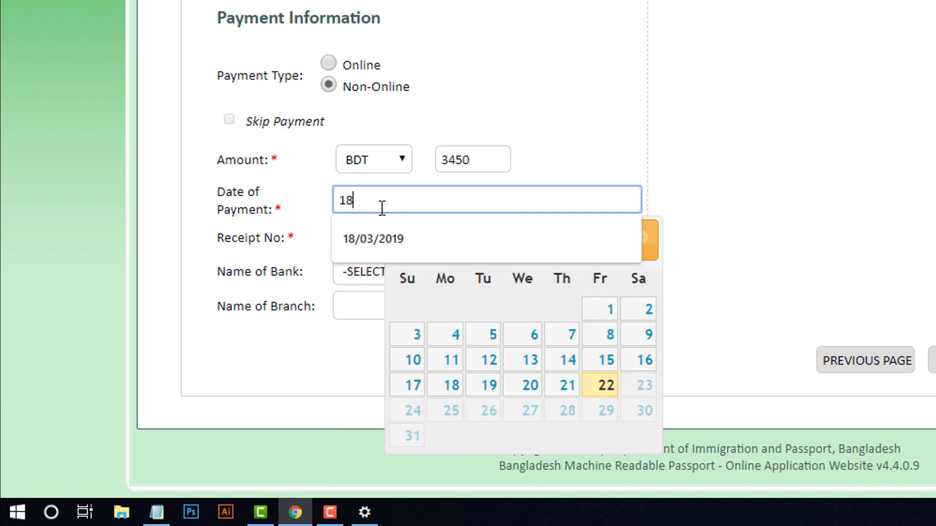
type("/03/2019")
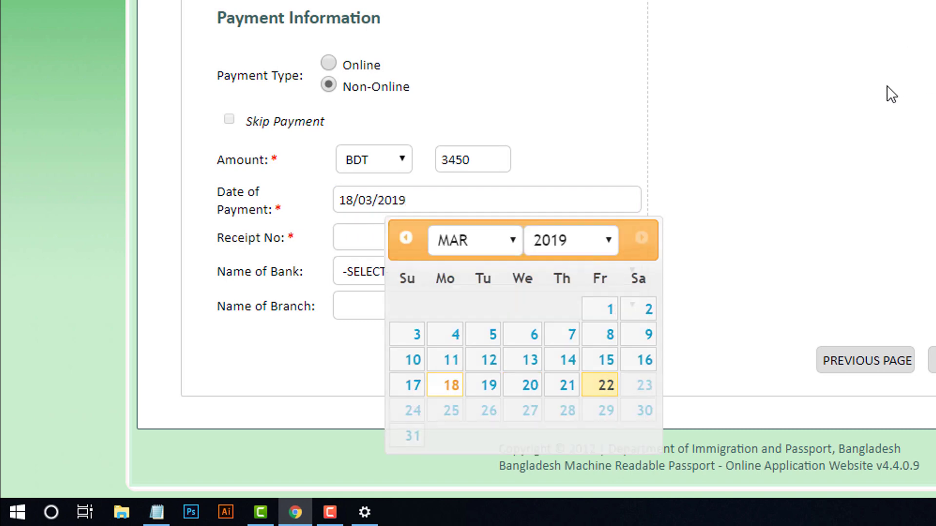
- Enter the payment receipt number
left_click(413, 244)
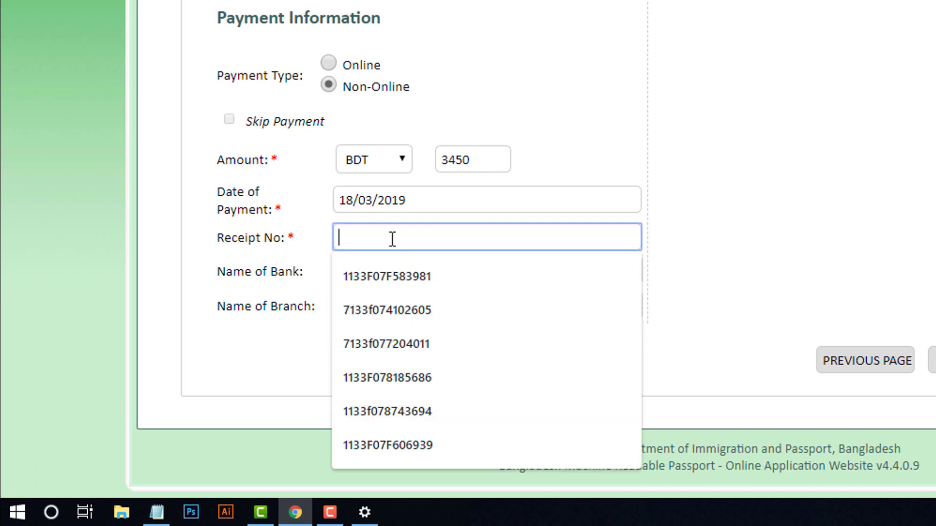
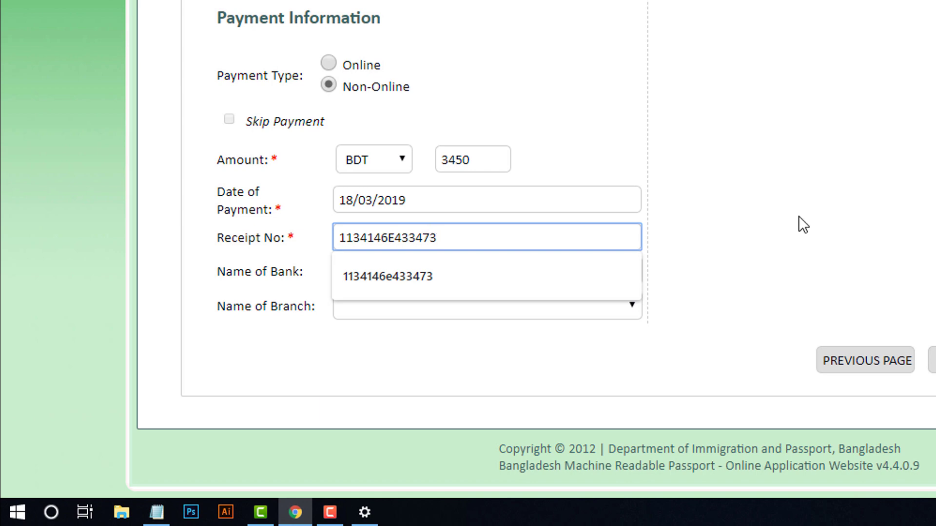
left_click(871, 202)
- Choose bank BANK ASIA with branch BANK ASIA CENTRAL and save the payment details
left_click(481, 277)
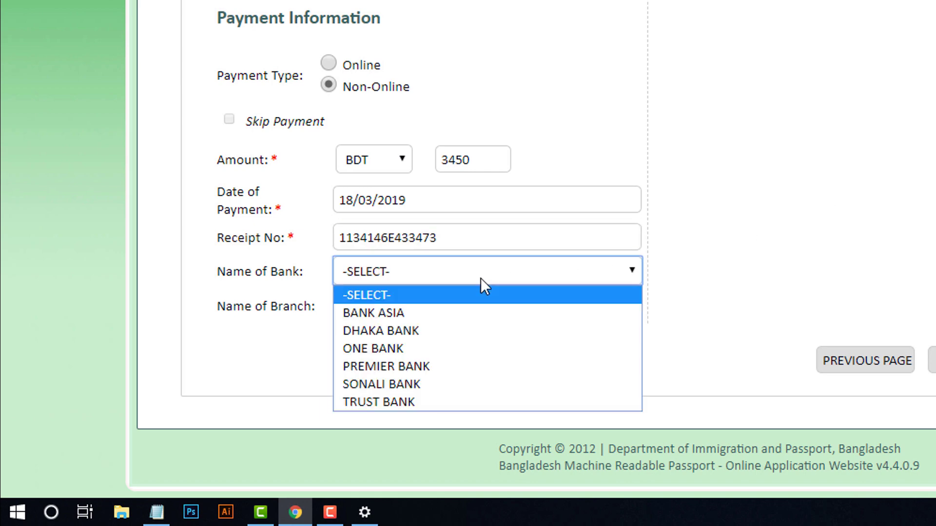
left_click(450, 308)
left_click(521, 306)
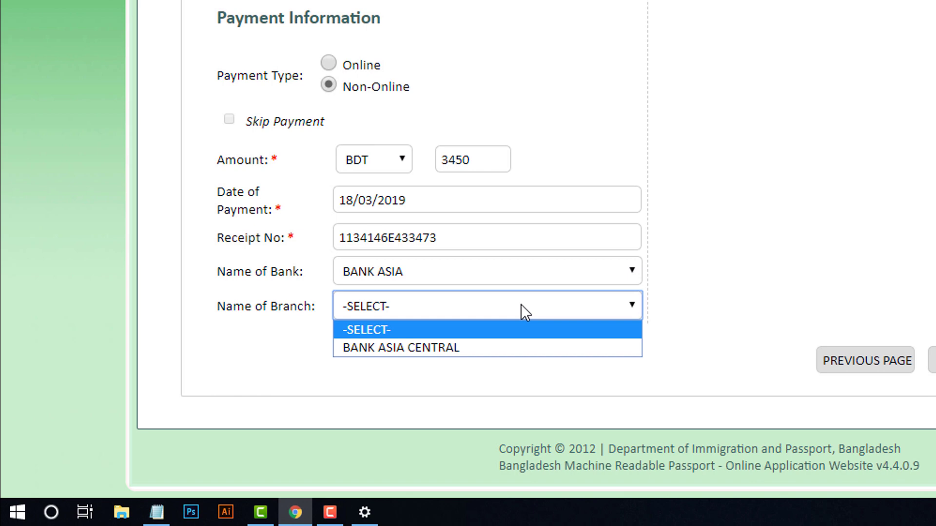
left_click(457, 347)
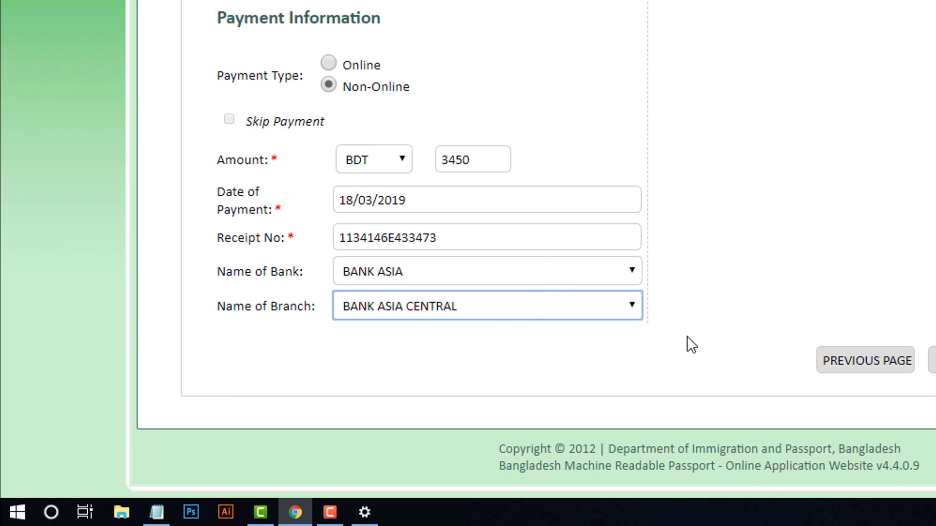
left_click(437, 274)
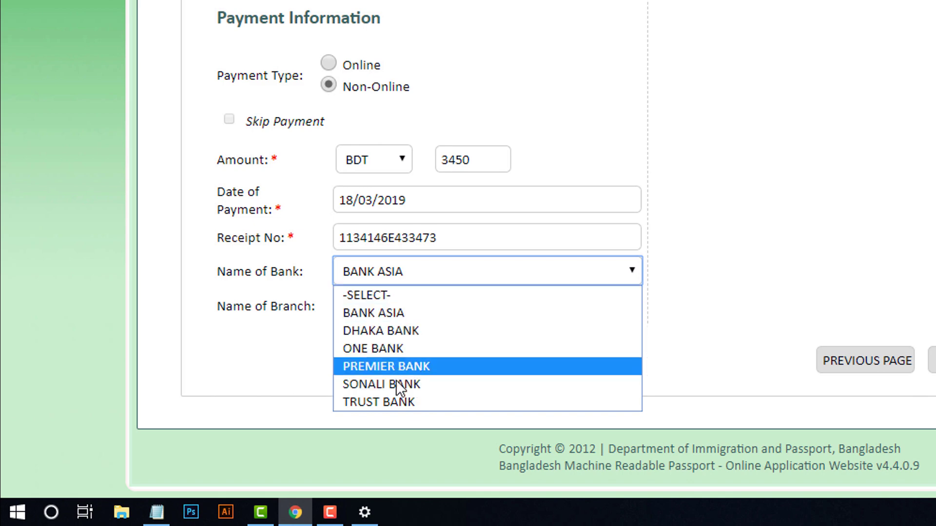
left_click(396, 402)
left_click(476, 306)
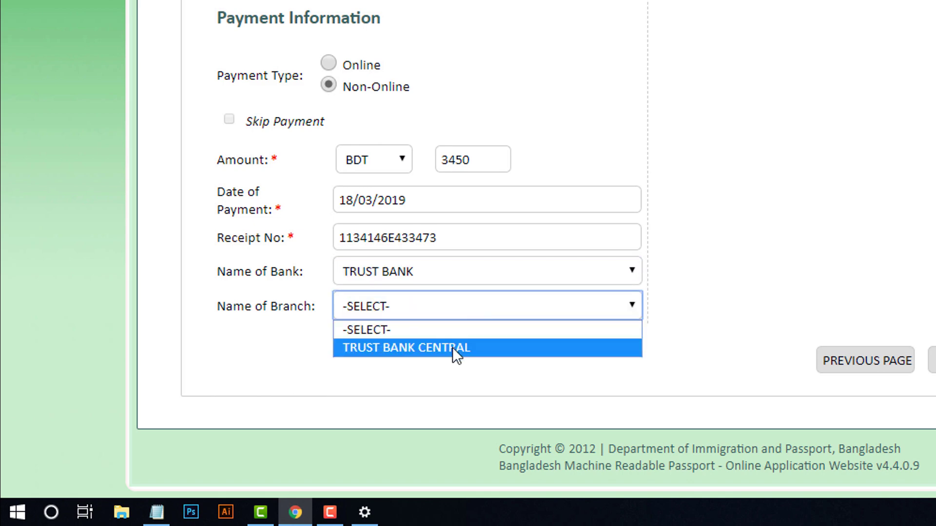
left_click(457, 264)
left_click(396, 312)
left_click(420, 312)
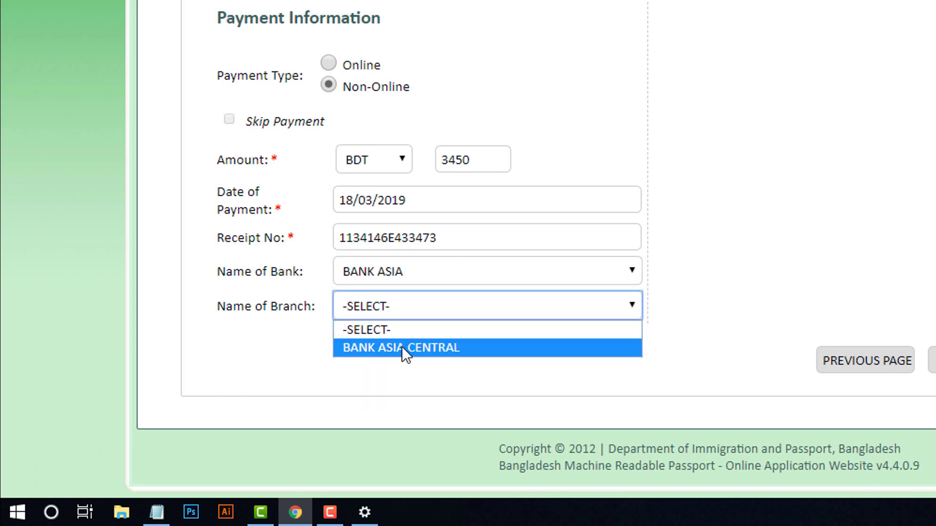
left_click(401, 347)
left_click(932, 361)
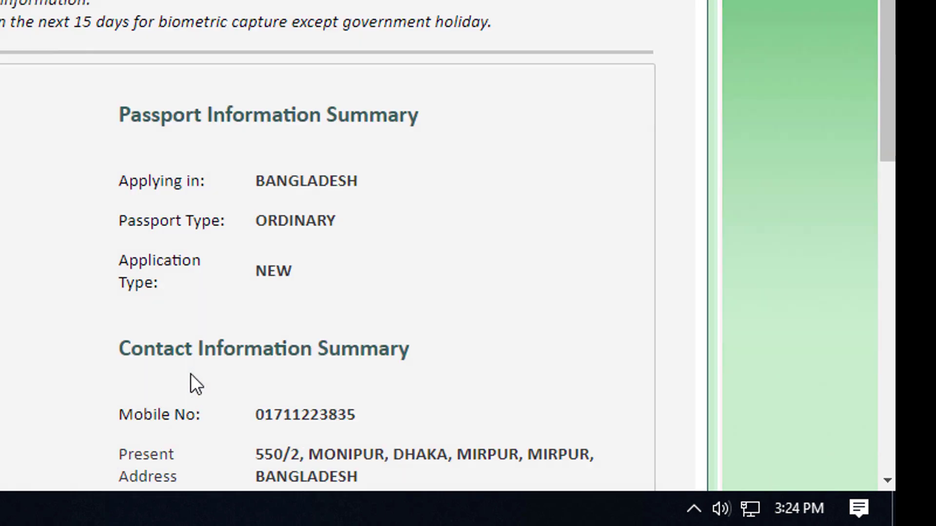
- Dismiss the pop-up blocker alert on the summary page
scroll(191, 373, "down", 2)
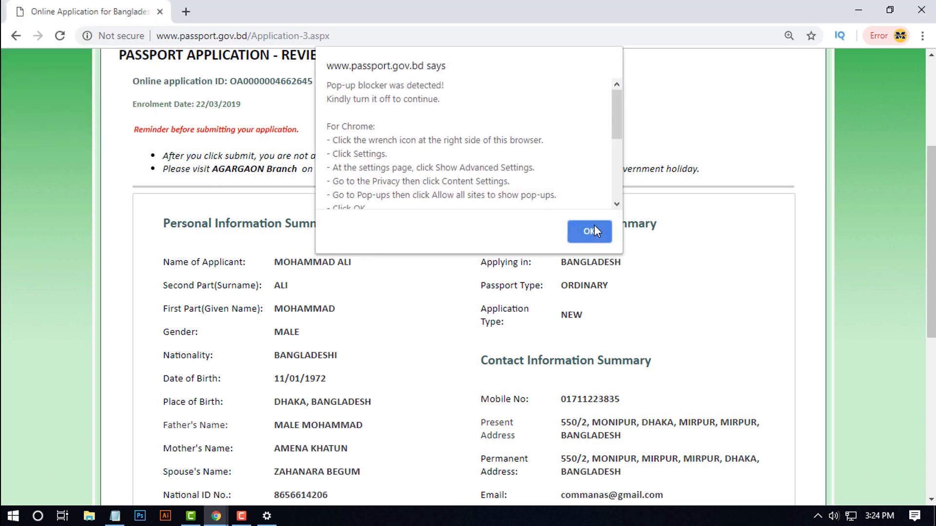
left_click_drag(613, 122, 613, 180)
left_click(589, 231)
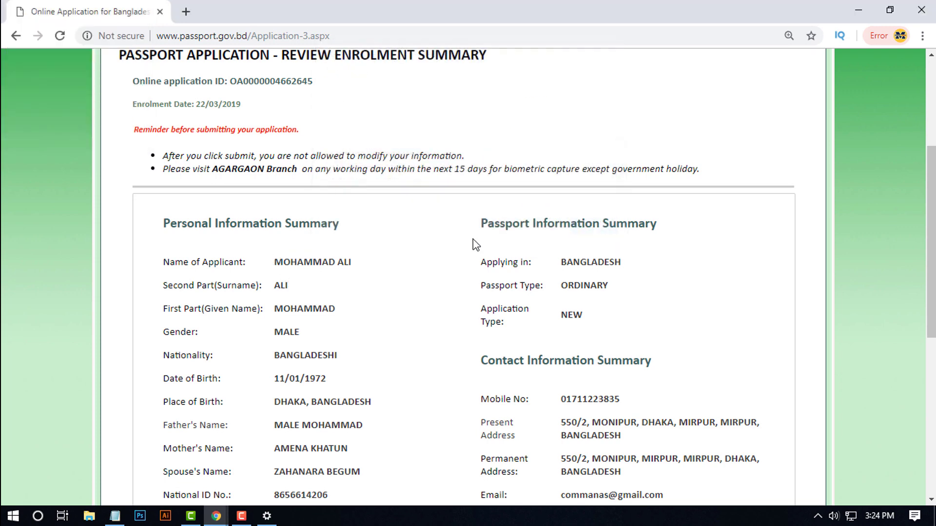
- Review the summary details, including date of birth, and submit the application
scroll(311, 313, "down", 3)
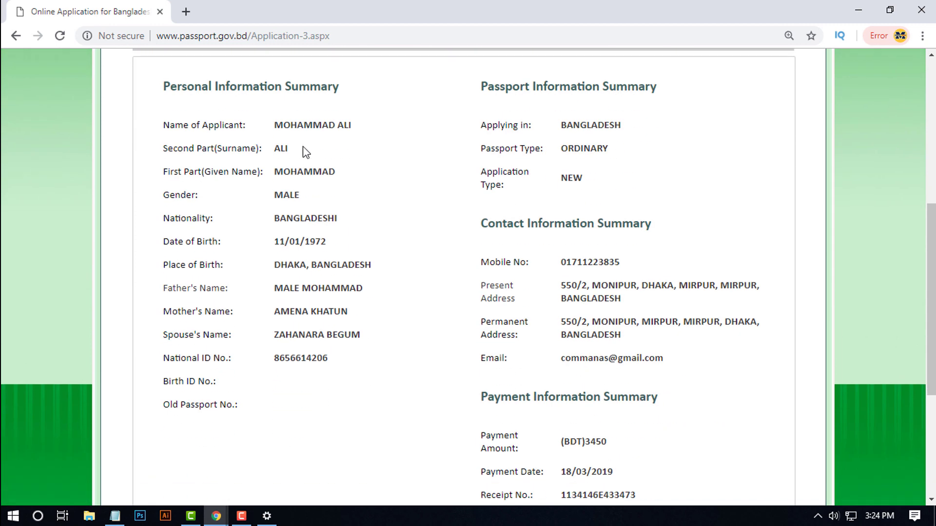
left_click_drag(274, 126, 352, 128)
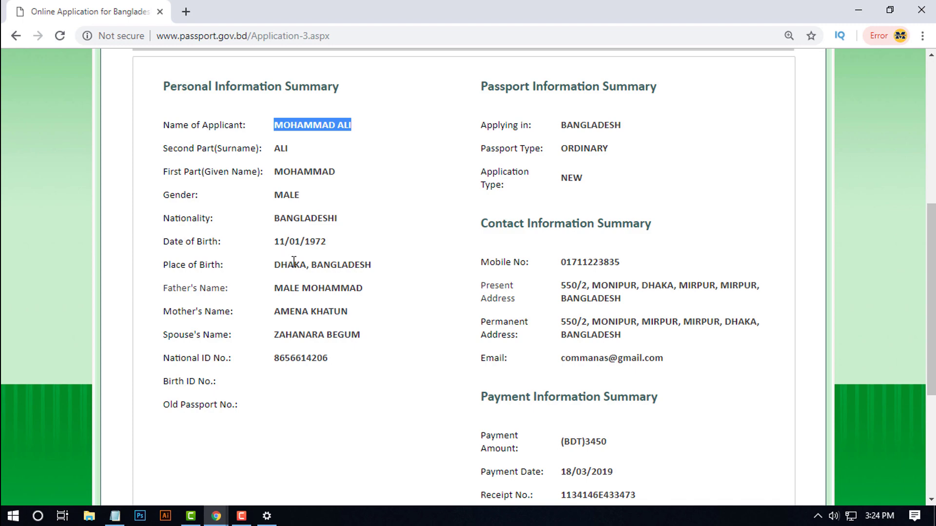
left_click_drag(276, 241, 329, 244)
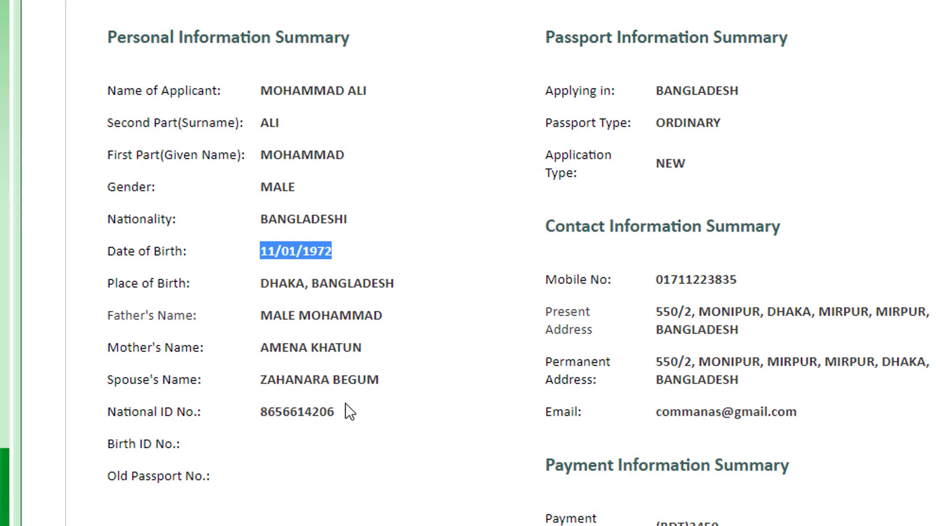
scroll(345, 402, "up", 3)
scroll(347, 400, "down", 5)
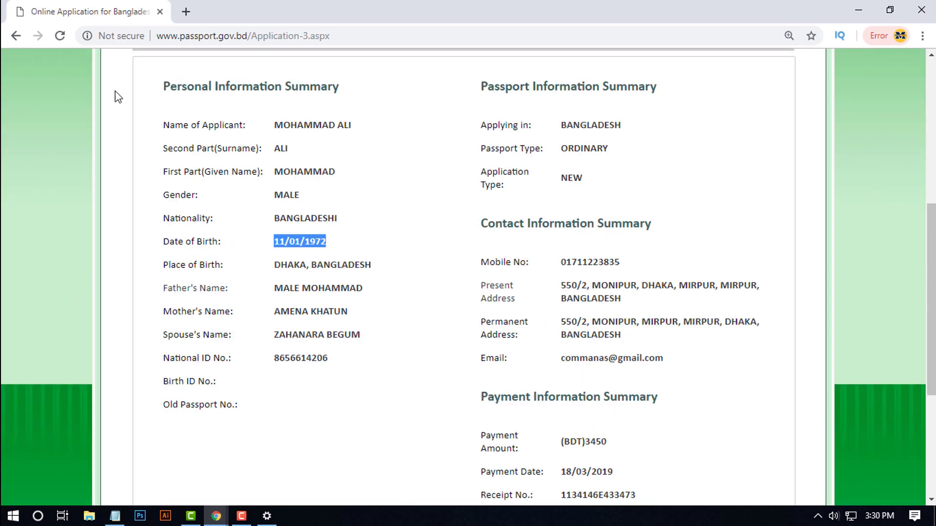
scroll(673, 230, "down", 3)
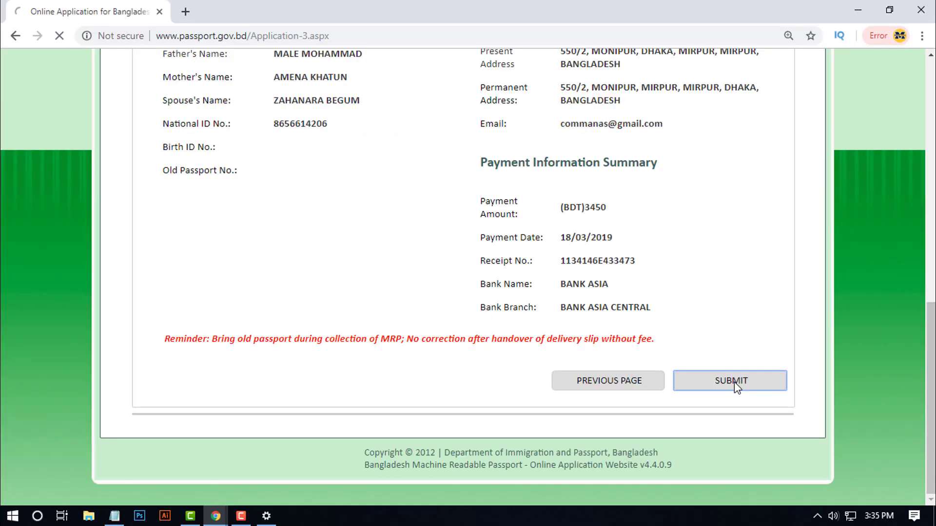
left_click(609, 337)
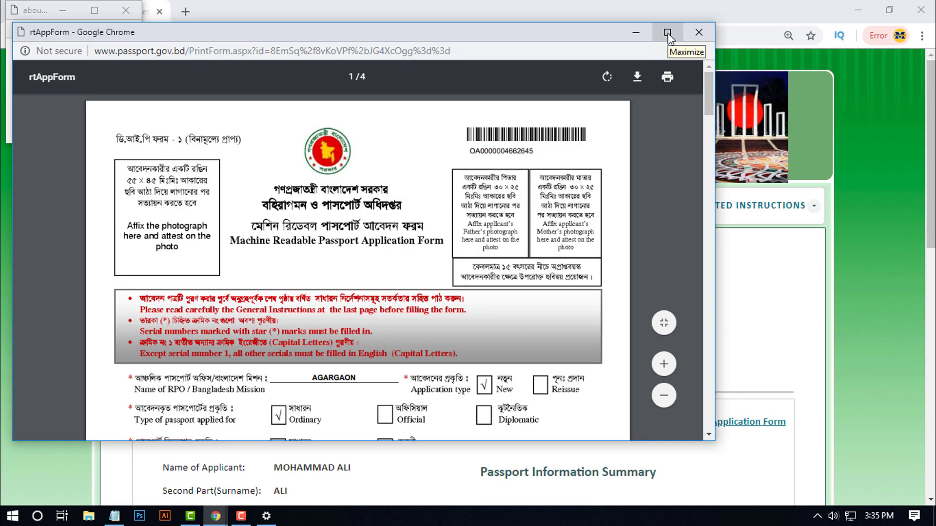
- Maximize the PrintForm window, save the form PDF to the Desktop, and show it in its folder
left_click(668, 33)
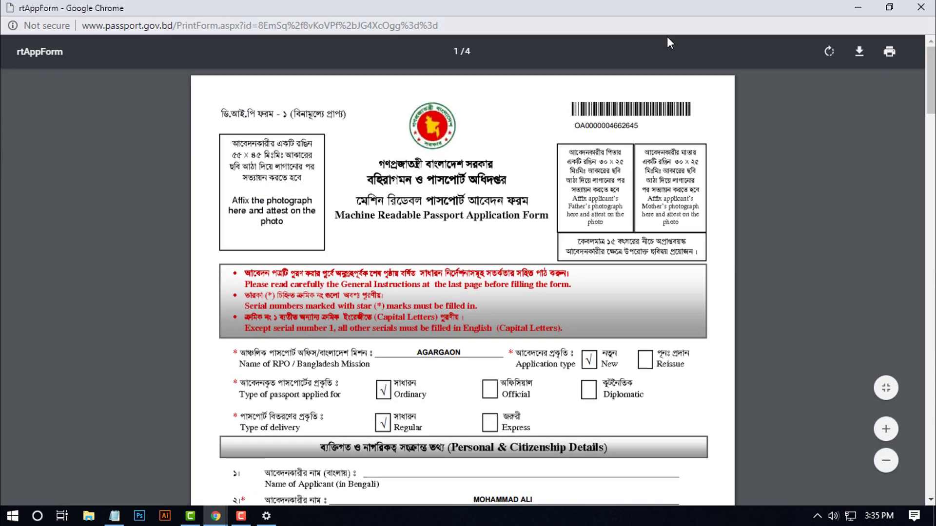
left_click(860, 53)
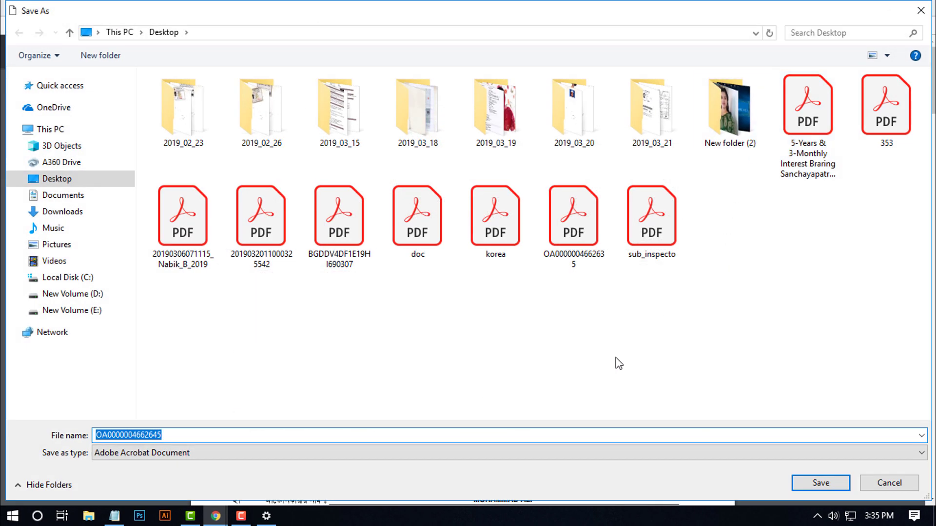
left_click(818, 482)
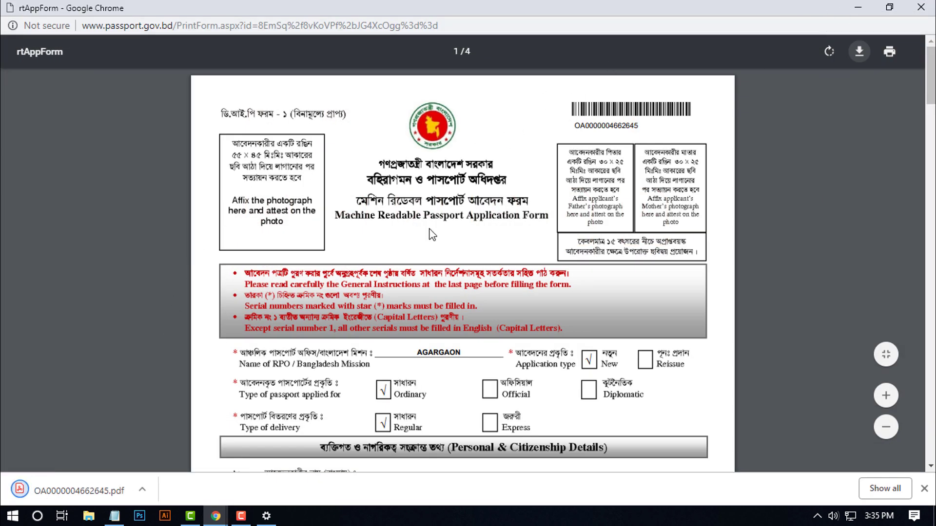
right_click(96, 487)
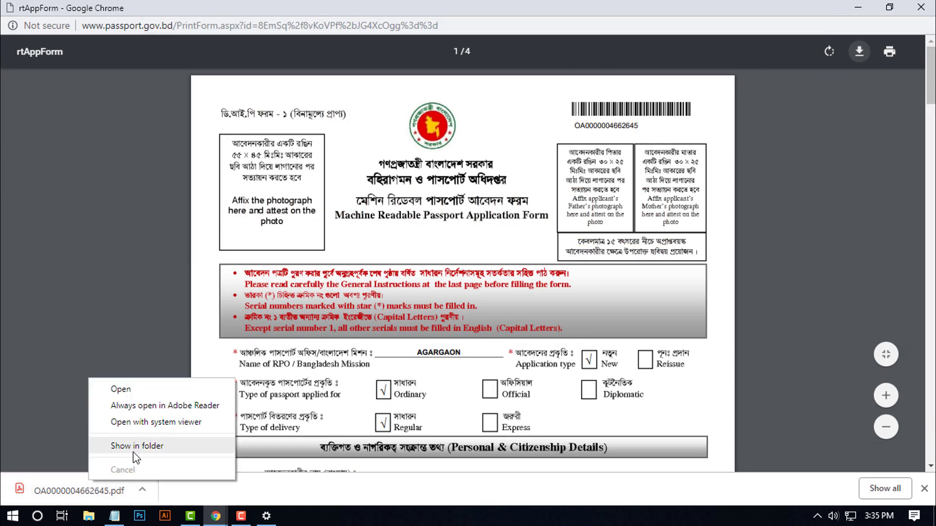
left_click(129, 451)
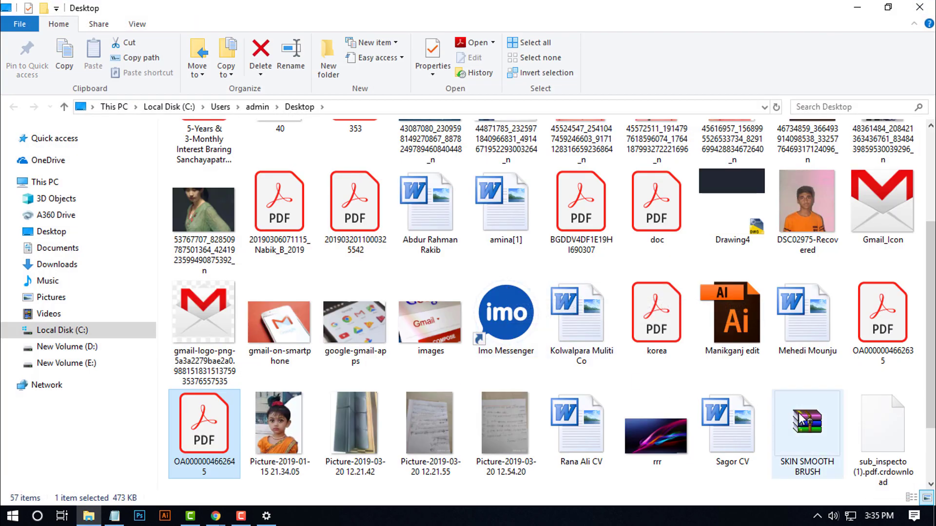
- Open the downloaded form PDF in Acrobat Reader, browse its pages, and bring up Print
double_click(200, 438)
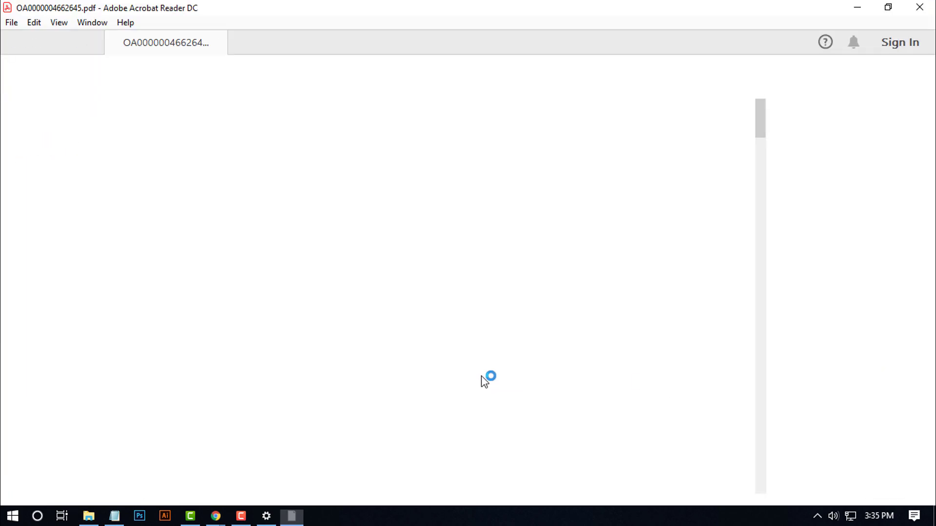
scroll(476, 319, "down", 6)
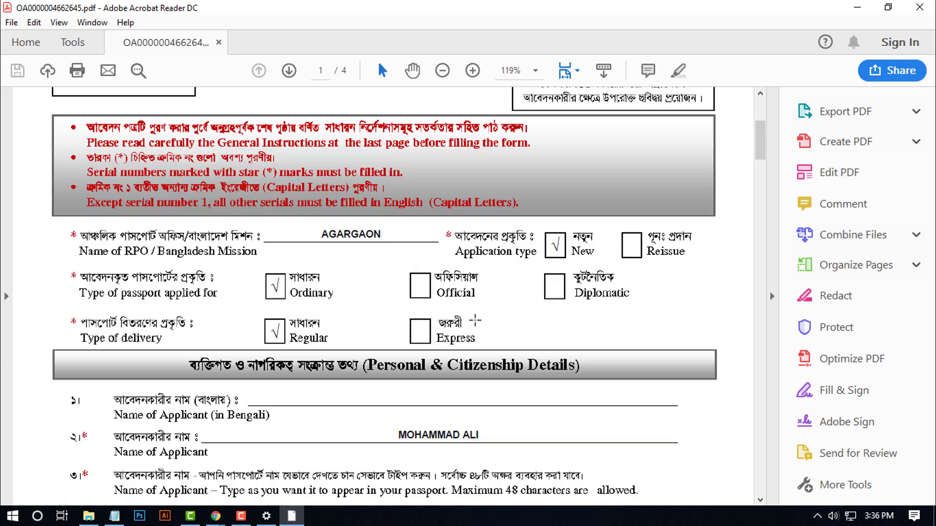
scroll(475, 321, "down", 1)
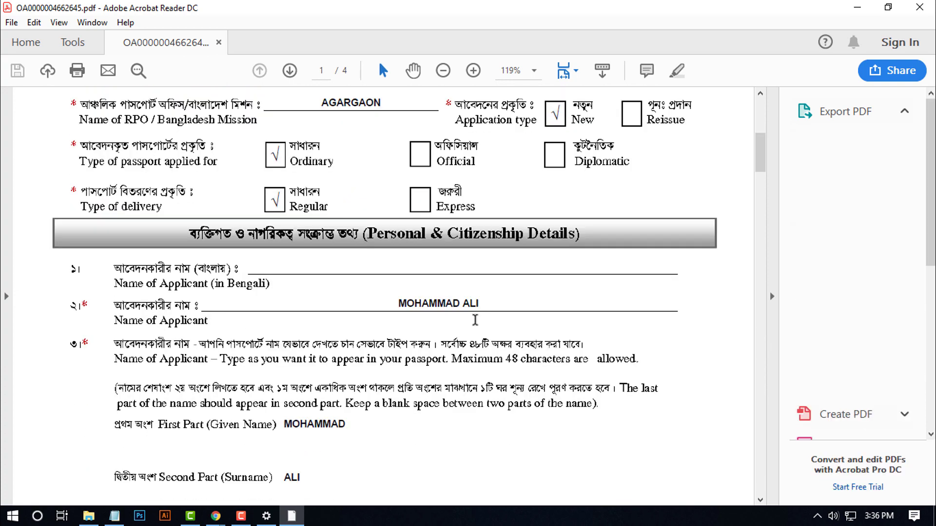
scroll(476, 320, "down", 12)
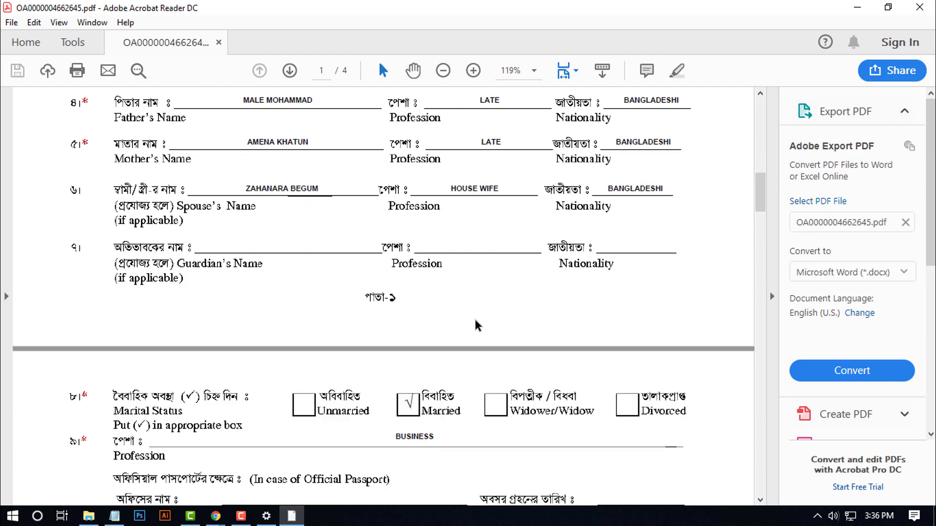
scroll(475, 321, "down", 5)
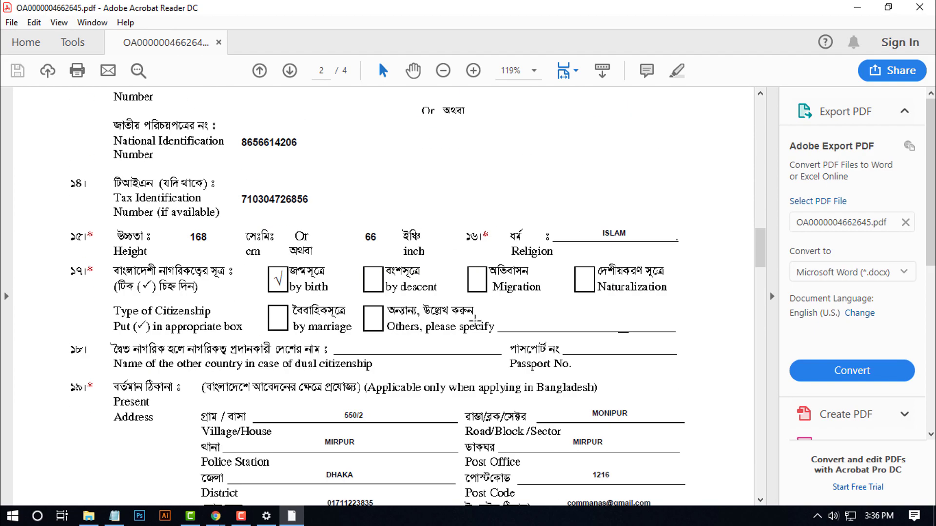
scroll(475, 320, "down", 3)
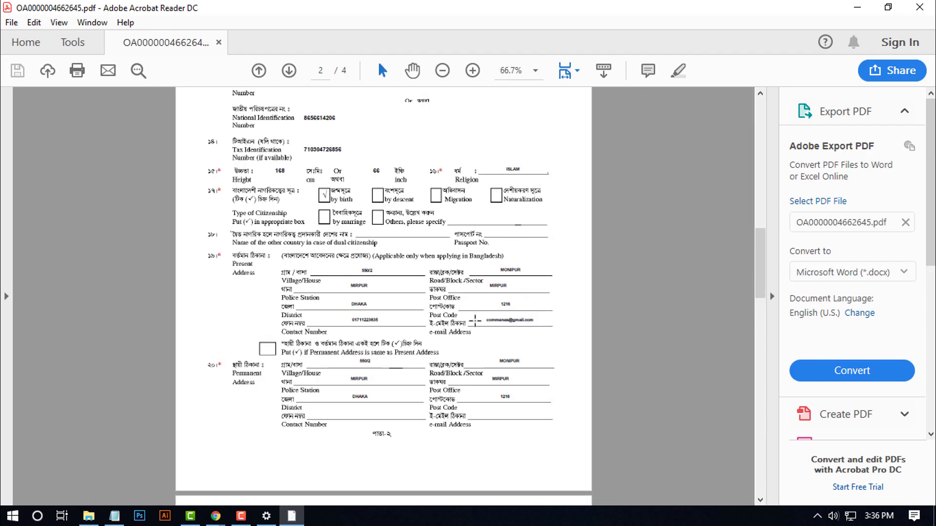
scroll(473, 320, "up", 10)
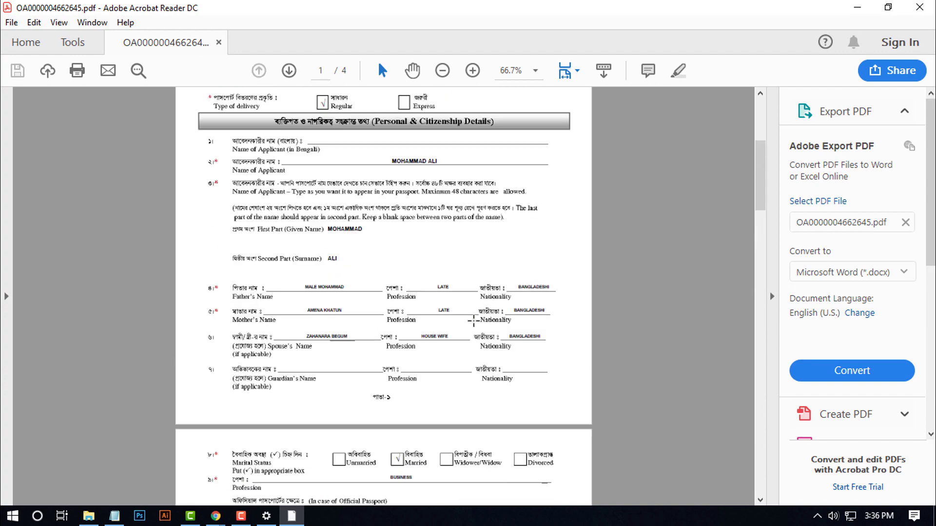
scroll(473, 322, "up", 2)
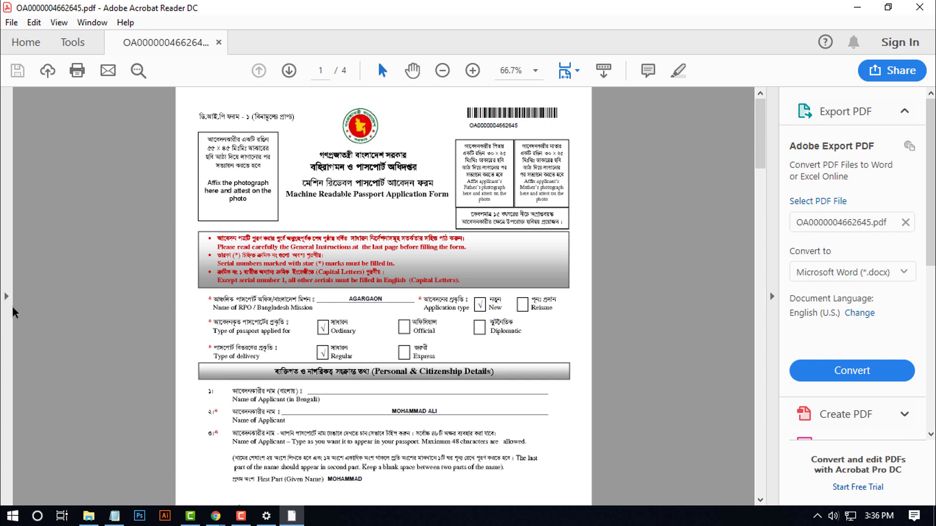
key("ctrl+p")
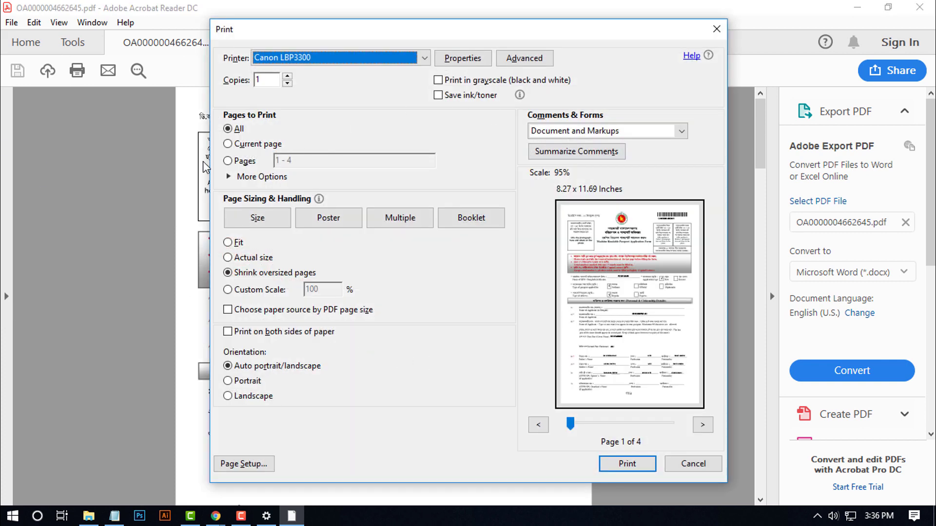
- Print pages 1,3 in 2 copies on the Canon LBP3300
left_click(231, 162)
key("Tab")
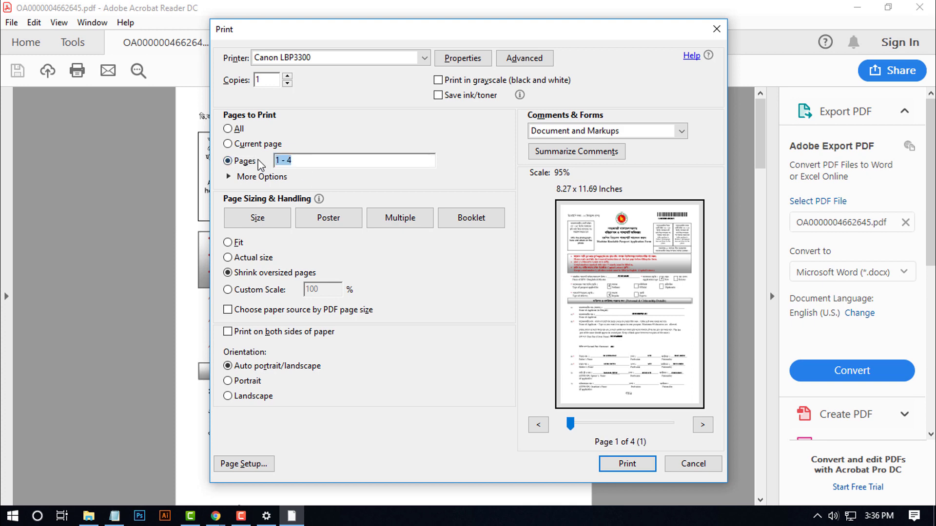
type("1,3")
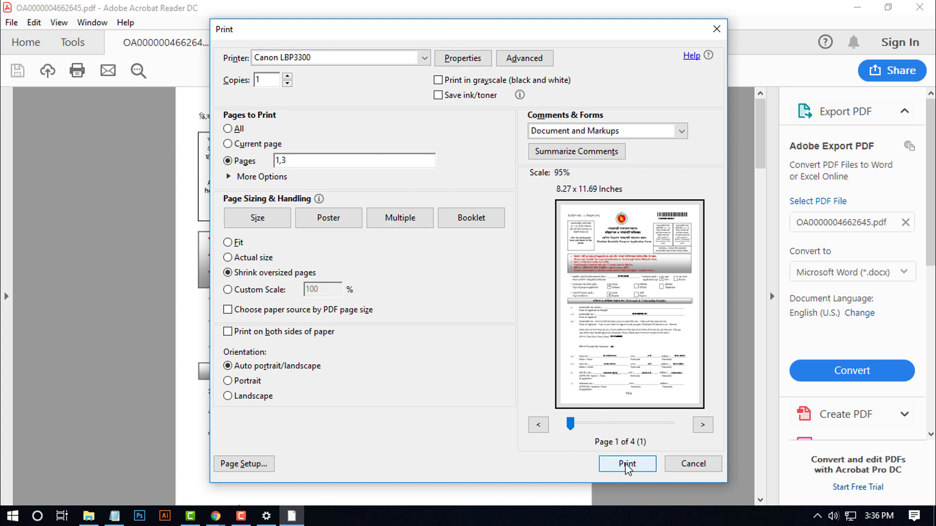
left_click(252, 79)
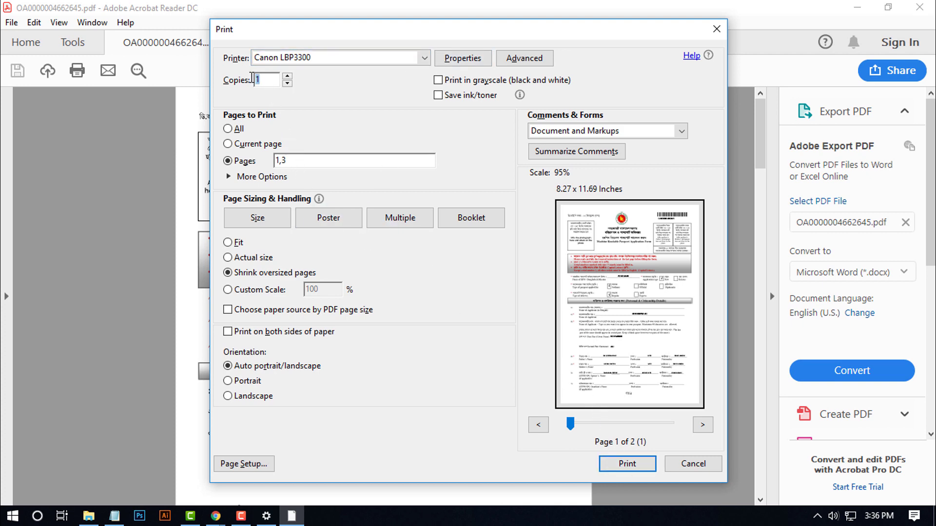
type("2")
left_click(626, 464)
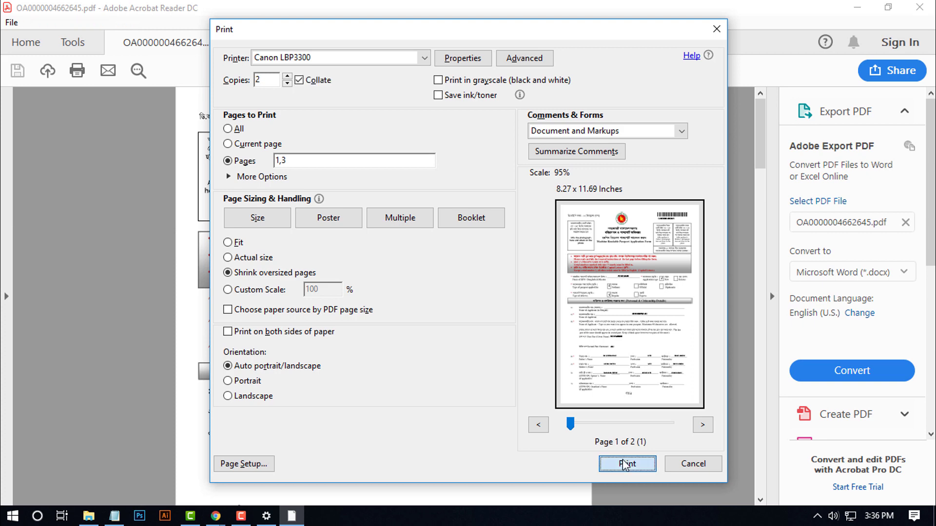